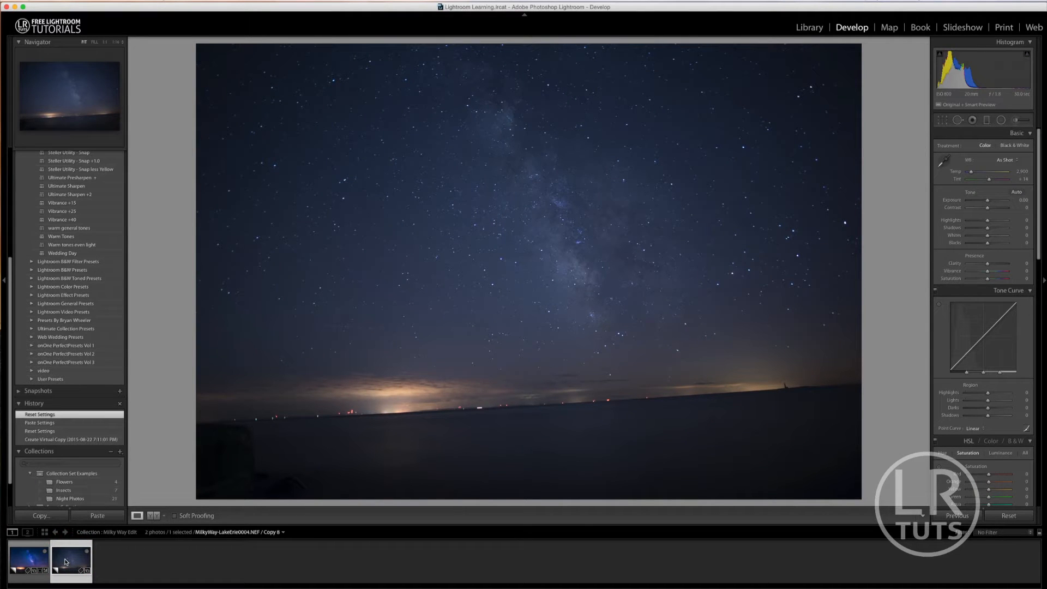
Compare the finished Milky Way edit with the unedited copy, and enable lens profile corrections on the unedited copy
{"action": "left_click", "coordinate": [30, 559]}
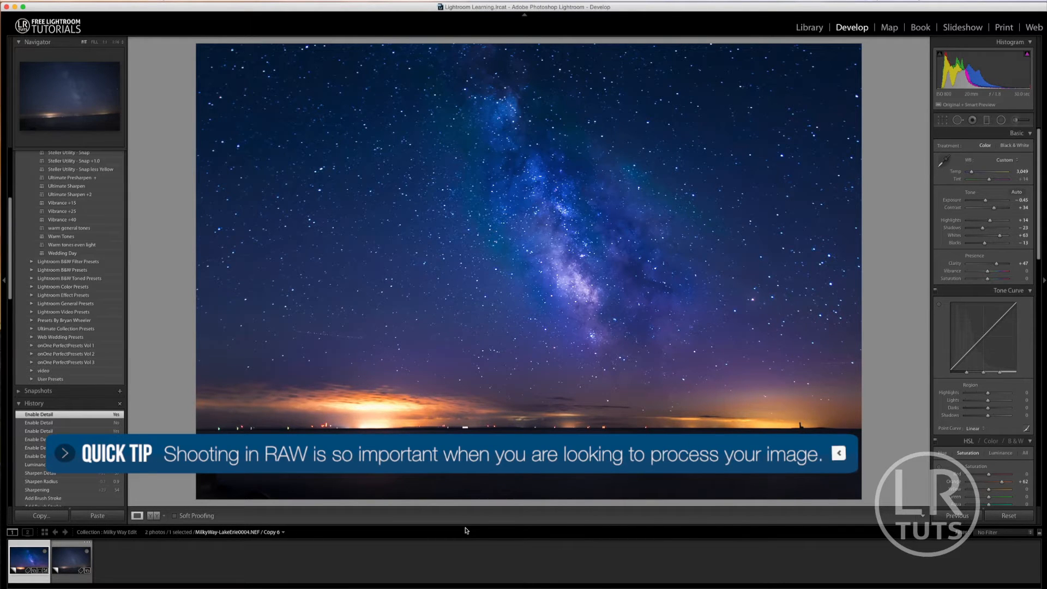
{"action": "left_click", "coordinate": [71, 559]}
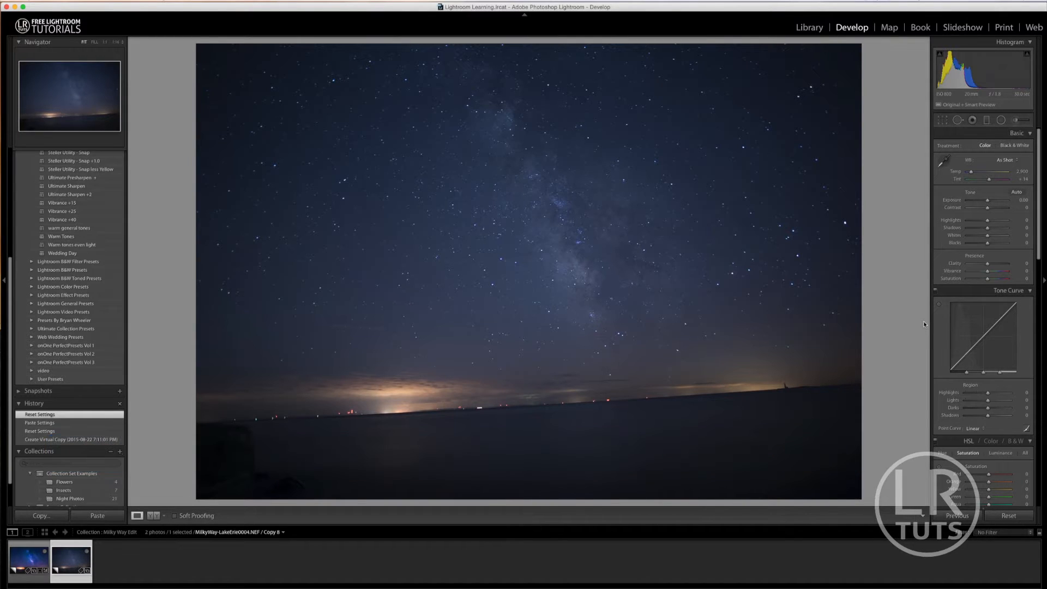
{"action": "scroll", "coordinate": [958, 186], "scroll_direction": "down", "scroll_amount": 5}
{"action": "scroll", "coordinate": [958, 190], "scroll_direction": "down", "scroll_amount": 12}
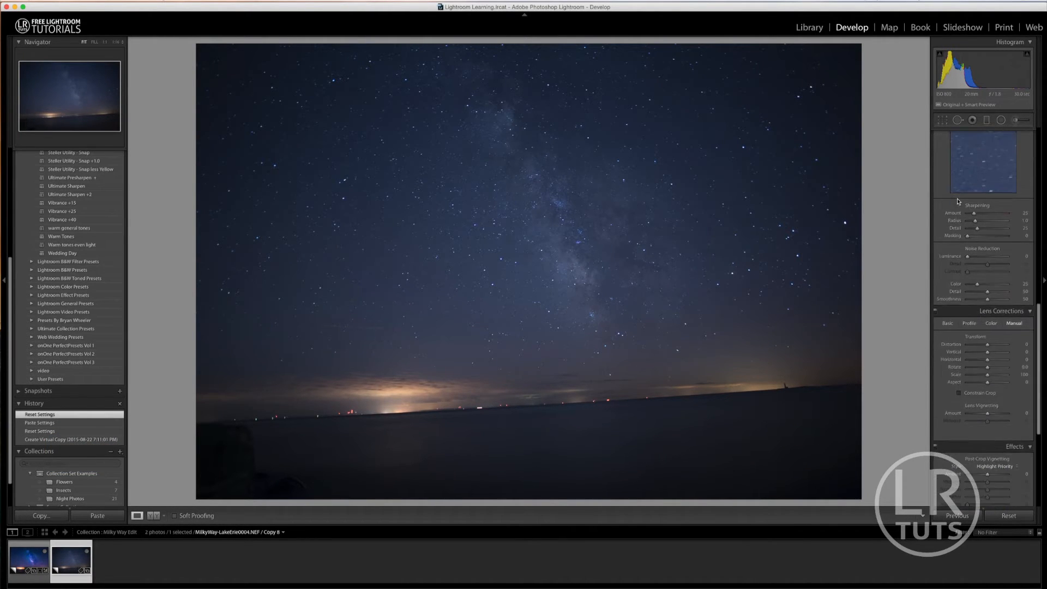
{"action": "scroll", "coordinate": [958, 201], "scroll_direction": "down", "scroll_amount": 3}
{"action": "left_click", "coordinate": [969, 259]}
{"action": "left_click", "coordinate": [859, 239]}
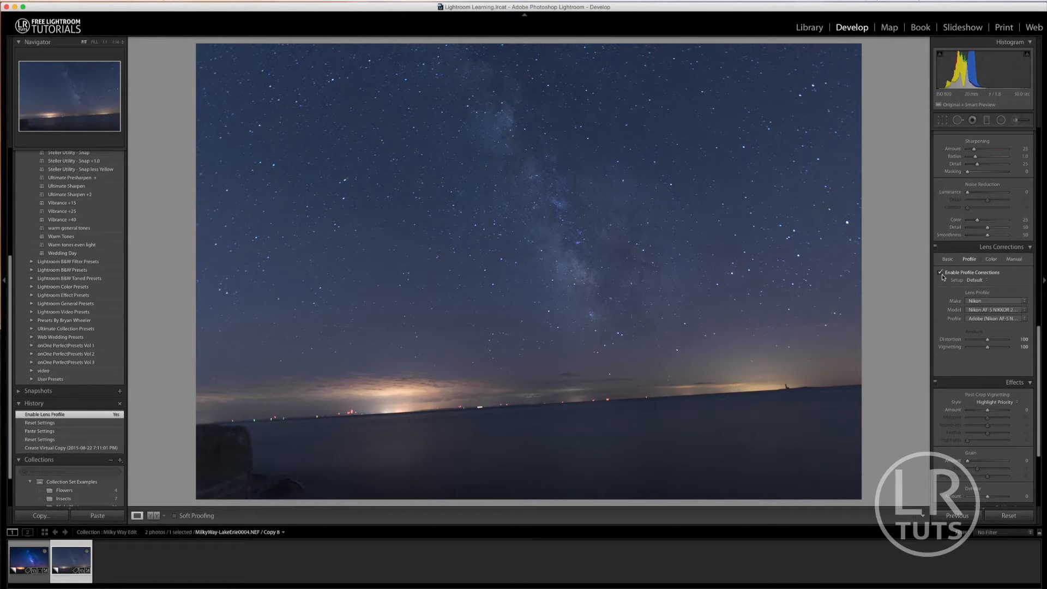
Manually correct the photo's lens geometry with Distortion at -11 and Vertical at +10
{"action": "left_click", "coordinate": [1014, 260]}
{"action": "left_click", "coordinate": [1027, 280]}
{"action": "left_click", "coordinate": [1027, 281]}
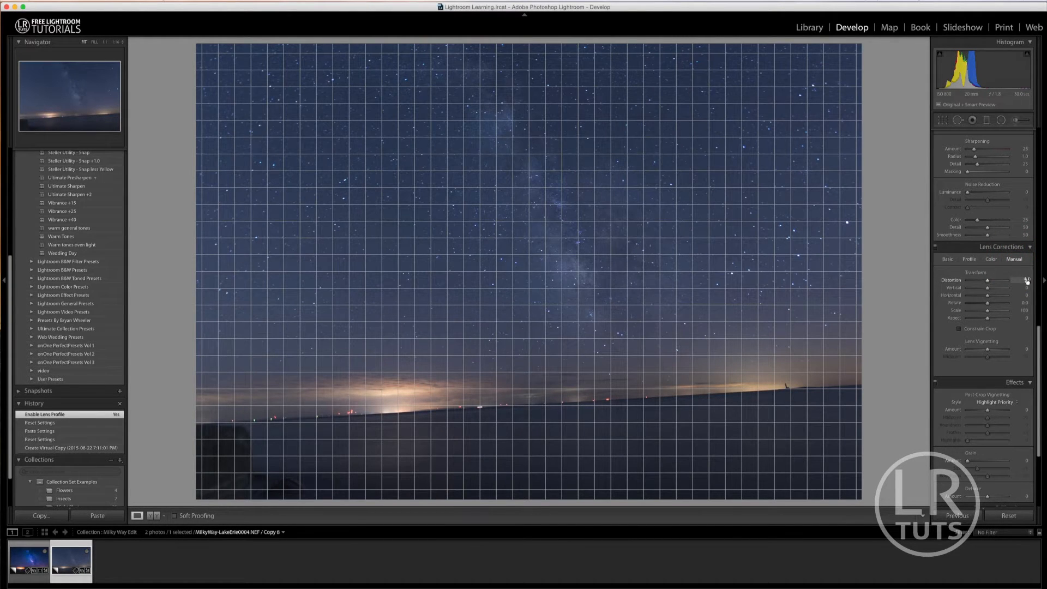
{"action": "left_click_drag", "start_coordinate": [987, 280], "coordinate": [988, 288]}
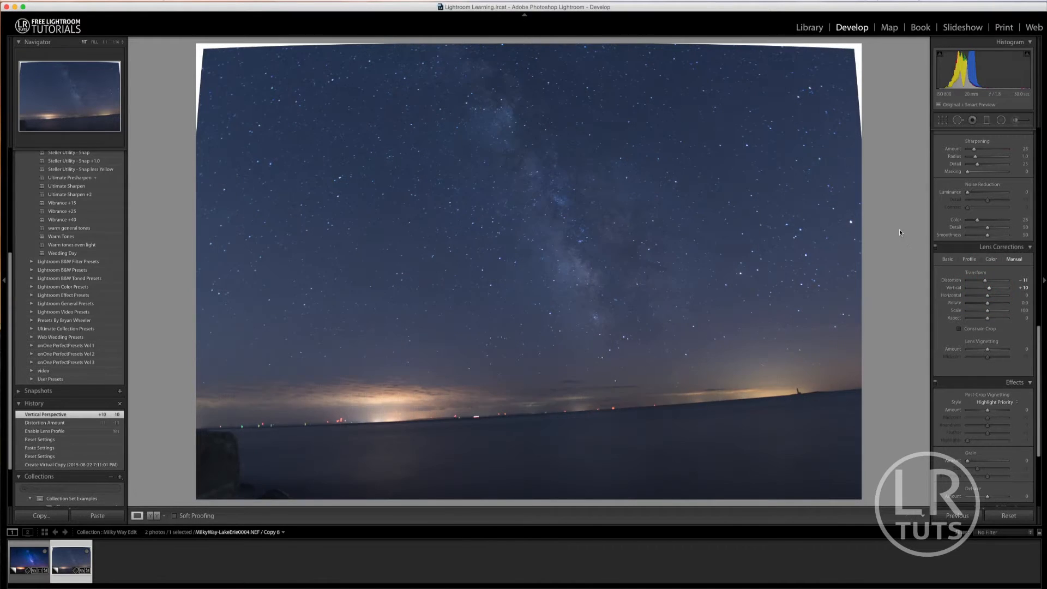
Rotate the crop to an angle of about 2.75 to straighten the horizon, and ease the manual Distortion correction
{"action": "key", "text": "r"}
{"action": "left_click_drag", "start_coordinate": [899, 235], "coordinate": [898, 246]}
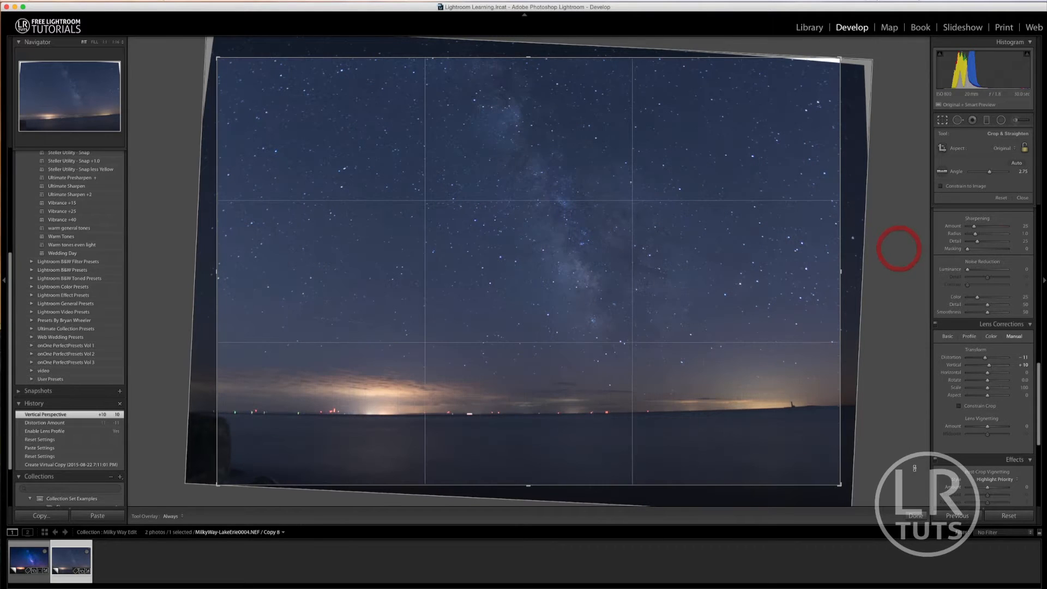
{"action": "left_click", "coordinate": [916, 515]}
{"action": "left_click_drag", "start_coordinate": [985, 280], "coordinate": [988, 281]}
{"action": "scroll", "coordinate": [976, 229], "scroll_direction": "up", "scroll_amount": 10}
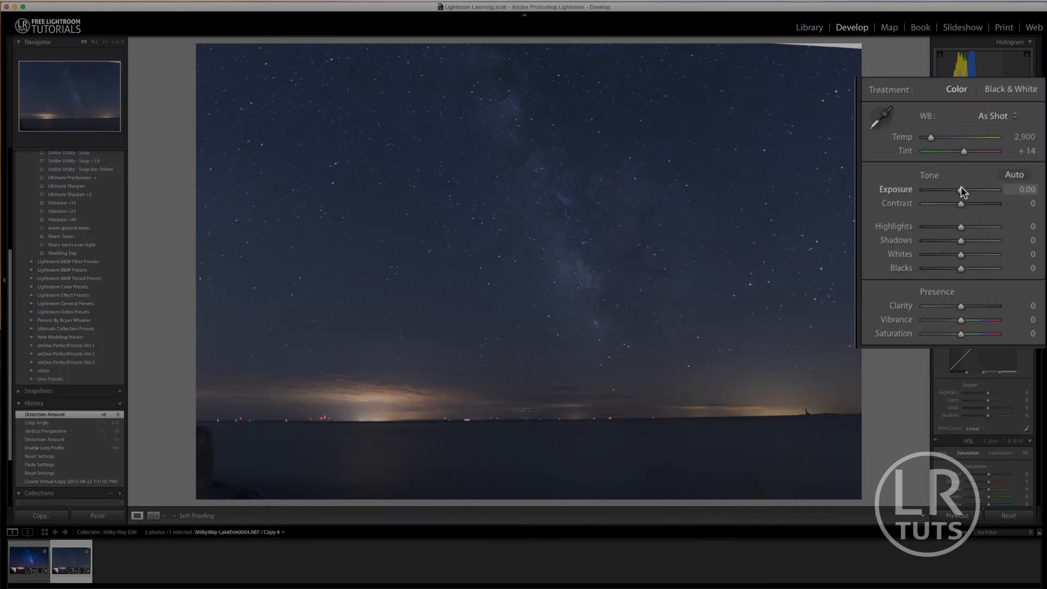
Crop in slightly from the photo's upper edge and rotate the crop to an angle of about 2.93
{"action": "key", "text": "r"}
{"action": "left_click_drag", "start_coordinate": [653, 58], "coordinate": [654, 63]}
{"action": "left_click_drag", "start_coordinate": [885, 475], "coordinate": [883, 477]}
{"action": "left_click", "coordinate": [915, 515]}
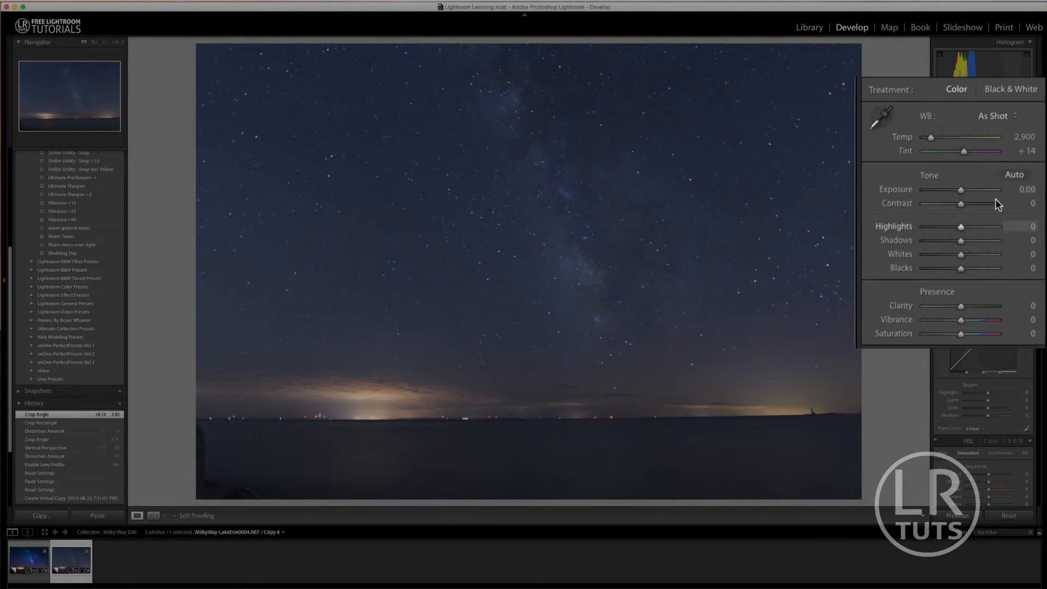
Set the white balance temperature to 3,049
{"action": "left_click", "coordinate": [1024, 137]}
{"action": "type", "text": "3049"}
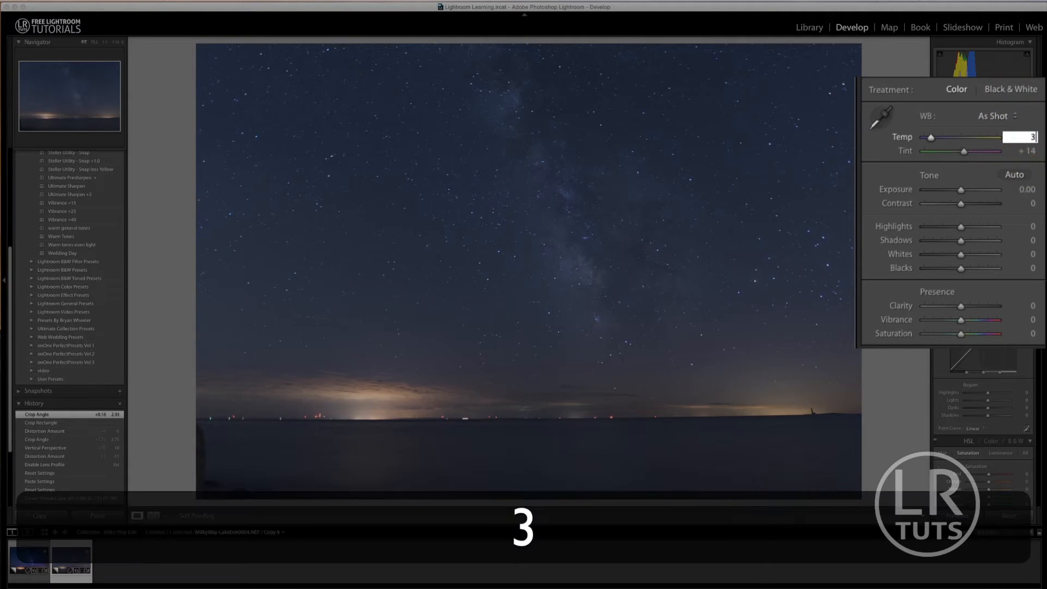
{"action": "key", "text": "Return"}
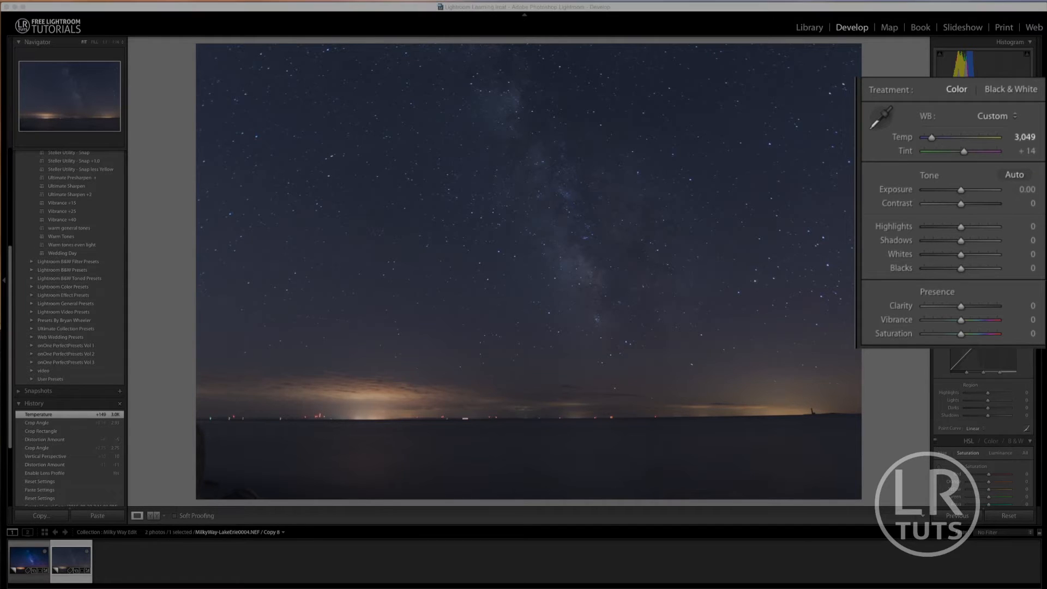
Set Exposure to -0.45 and Contrast to +34
{"action": "left_click", "coordinate": [1030, 189]}
{"action": "type", "text": "-0.45"}
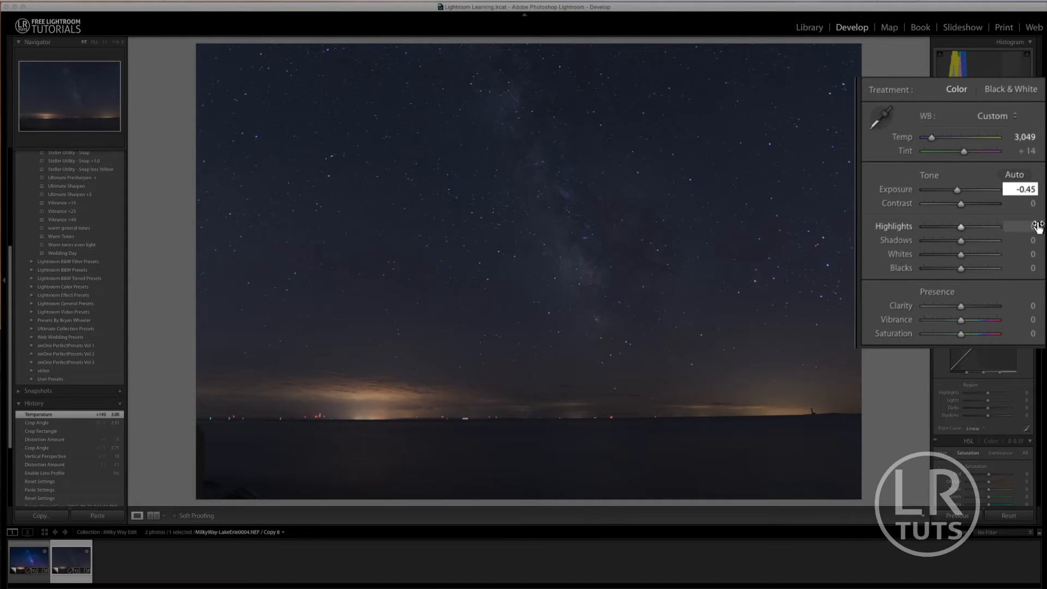
{"action": "left_click", "coordinate": [1030, 203]}
{"action": "type", "text": "34"}
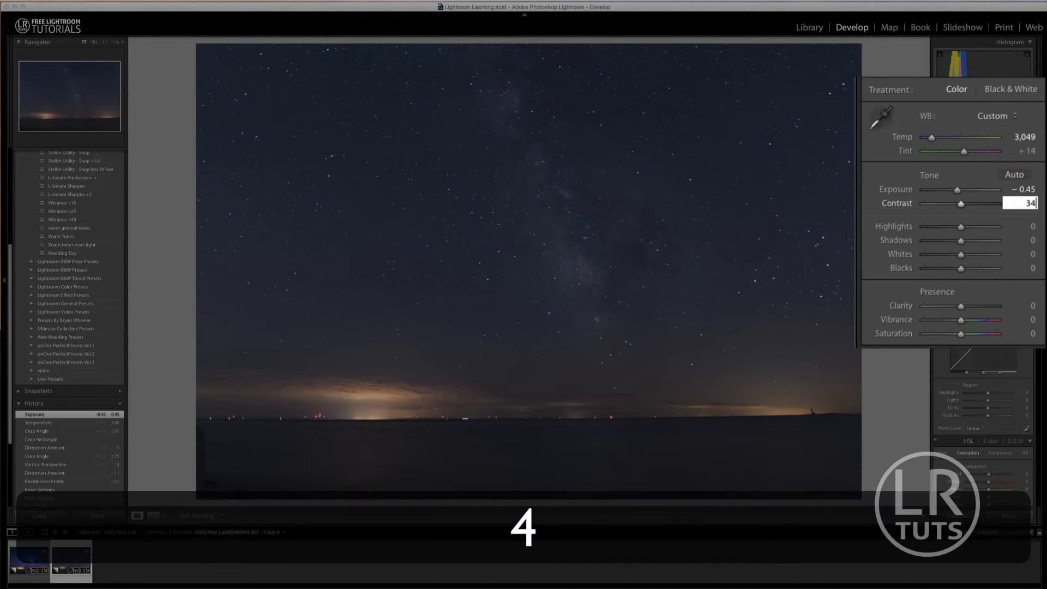
Set Highlights to +14 and Shadows to -23
{"action": "left_click", "coordinate": [1031, 227]}
{"action": "type", "text": "14"}
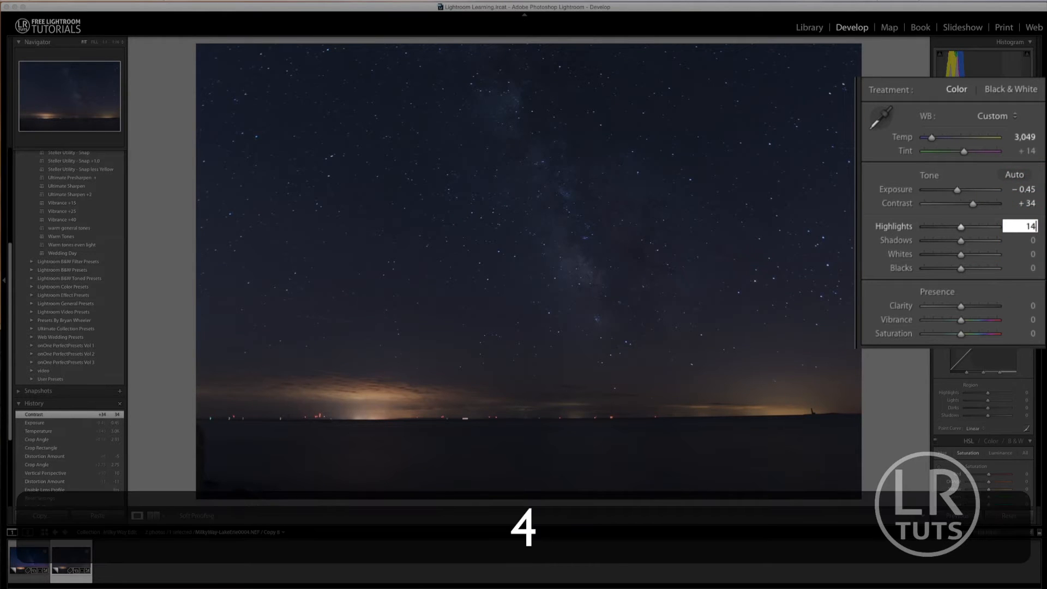
{"action": "left_click", "coordinate": [1031, 240]}
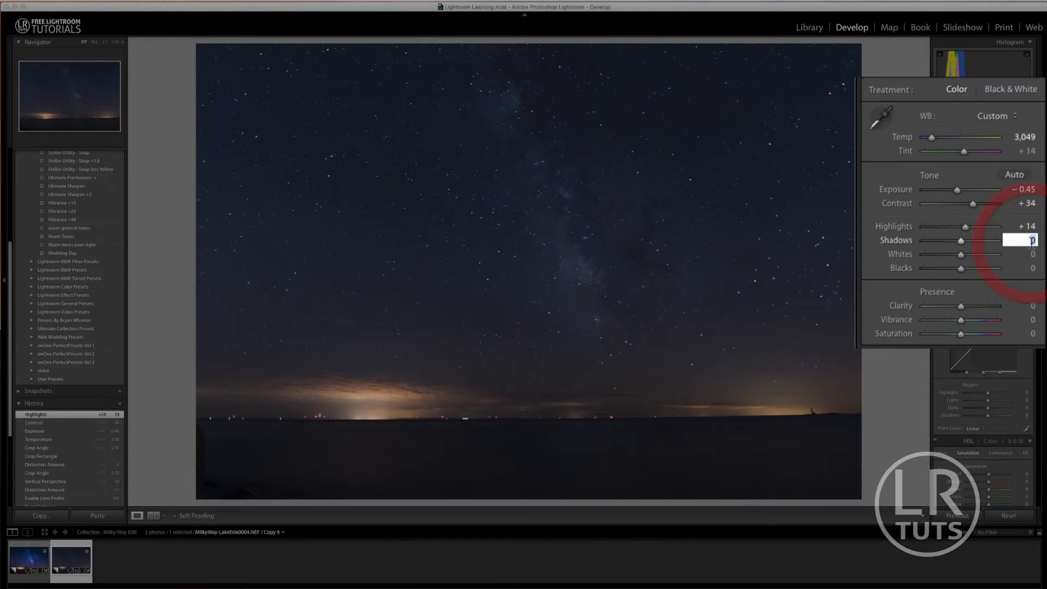
{"action": "type", "text": "-23"}
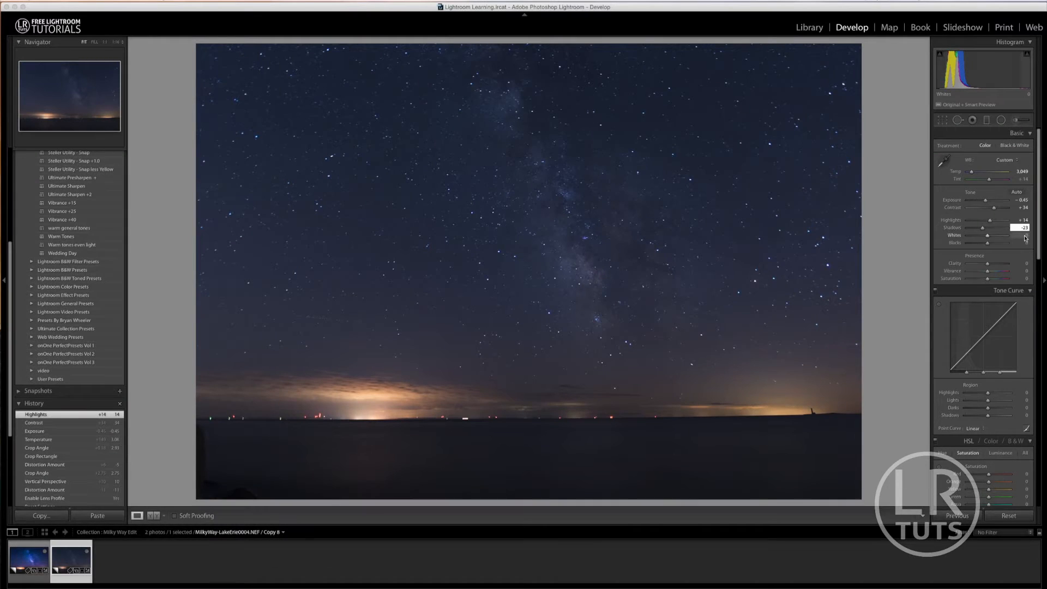
Set Whites to +63 to brighten the stars and the Milky Way
{"action": "left_click", "coordinate": [1025, 235]}
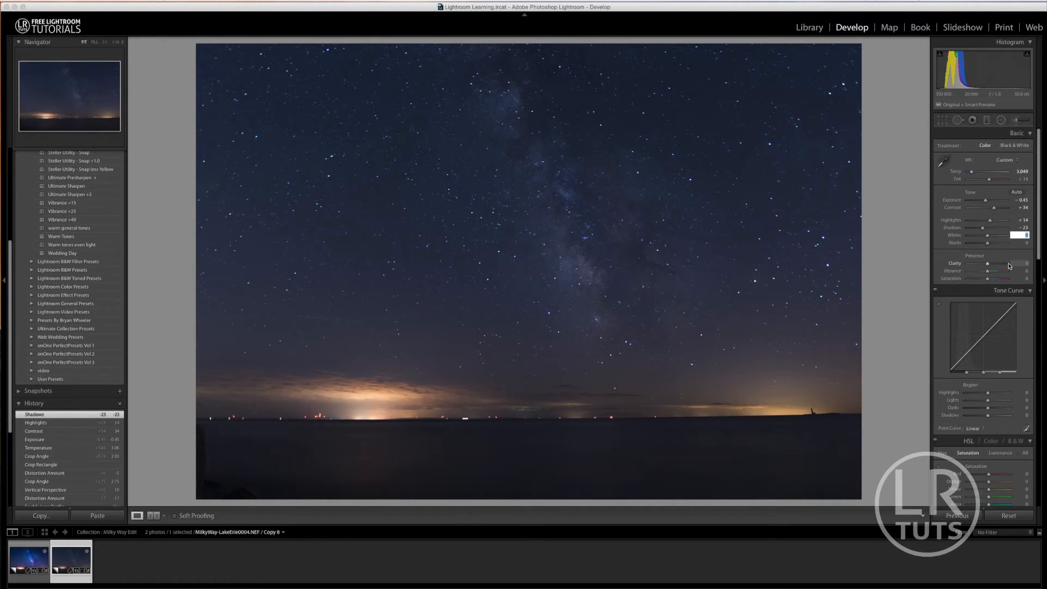
{"action": "type", "text": "63"}
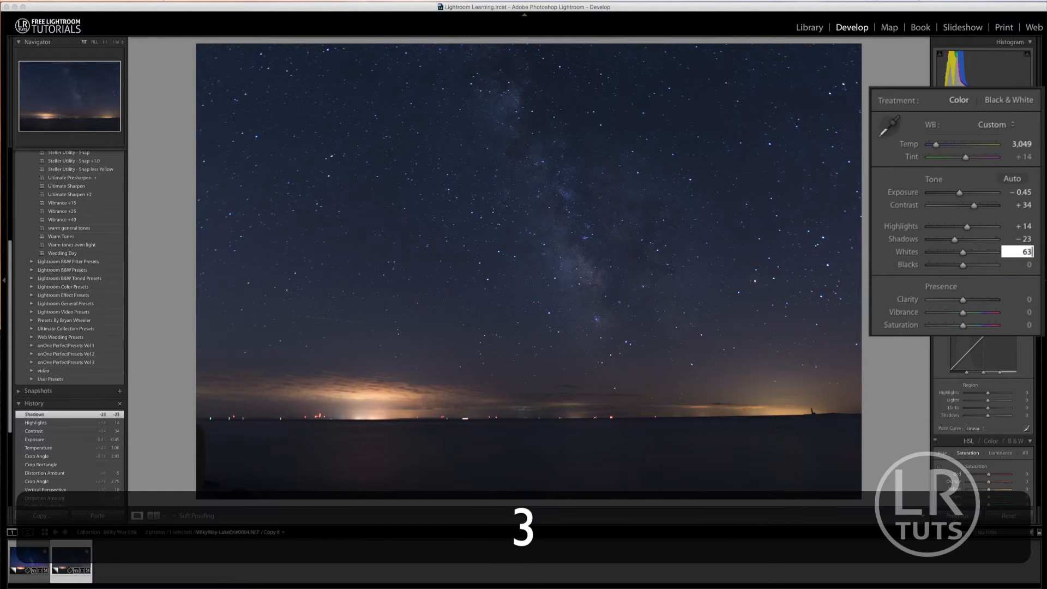
{"action": "key", "text": "Return"}
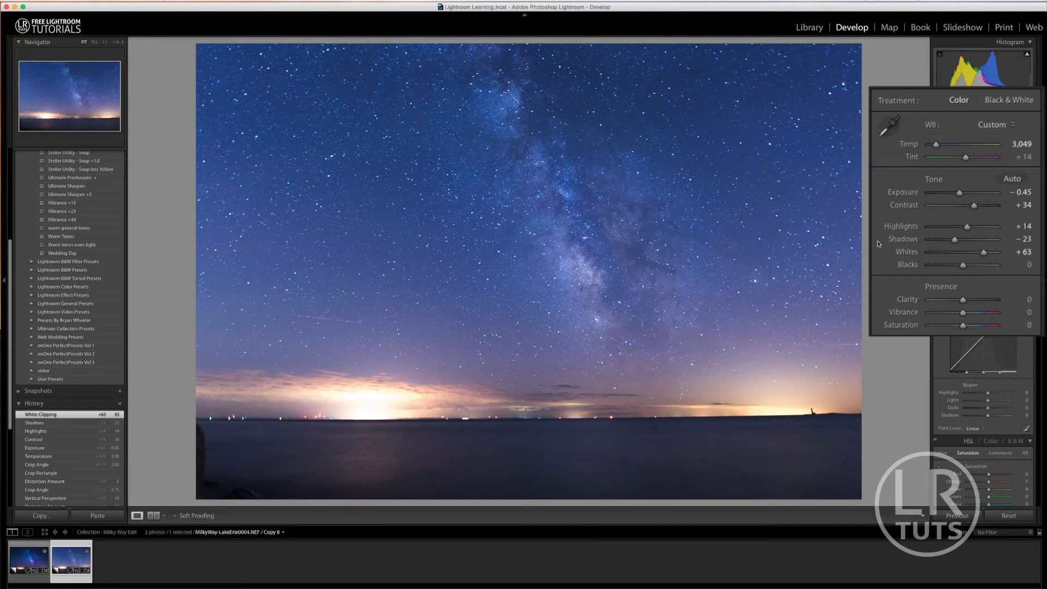
Level the horizon further by rotating the crop to an angle of 3.43
{"action": "key", "text": "r"}
{"action": "left_click_drag", "start_coordinate": [883, 230], "coordinate": [889, 228]}
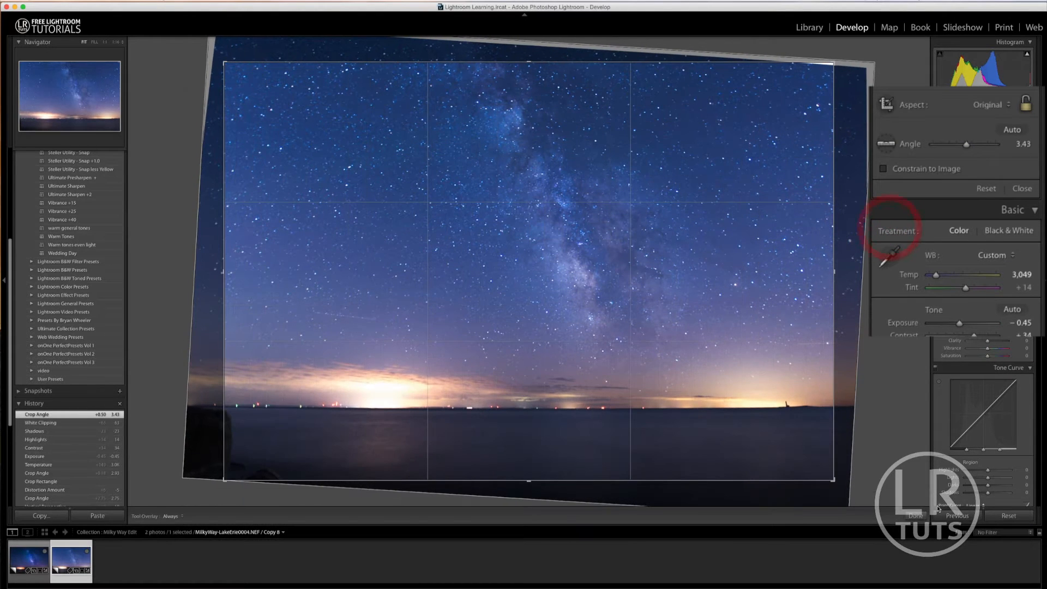
{"action": "left_click", "coordinate": [915, 515]}
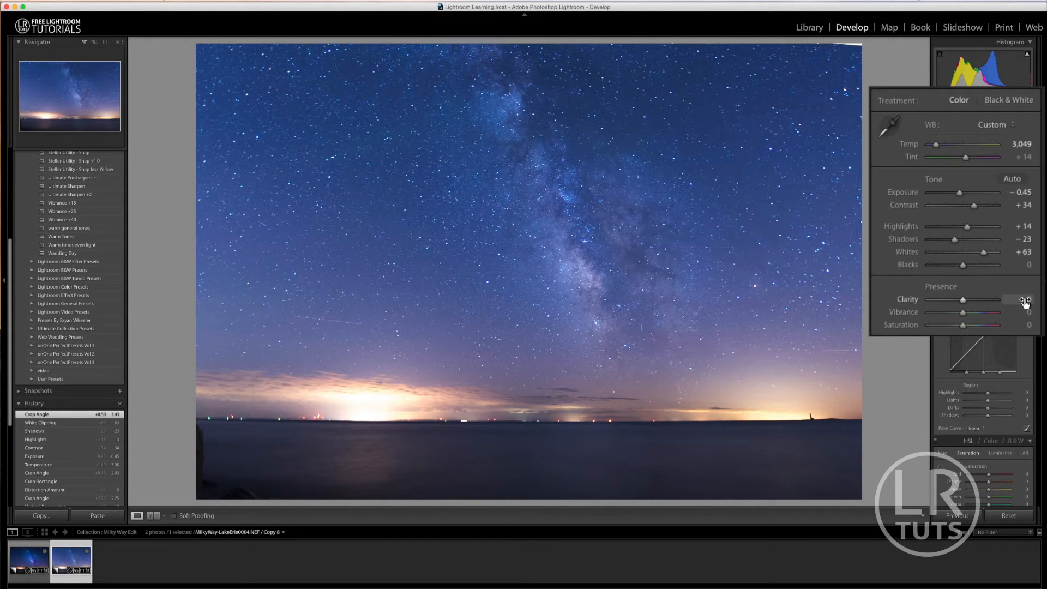
Set Blacks to -10 and Clarity to +47
{"action": "left_click", "coordinate": [1021, 264]}
{"action": "key", "text": "BackSpace"}
{"action": "type", "text": "-10"}
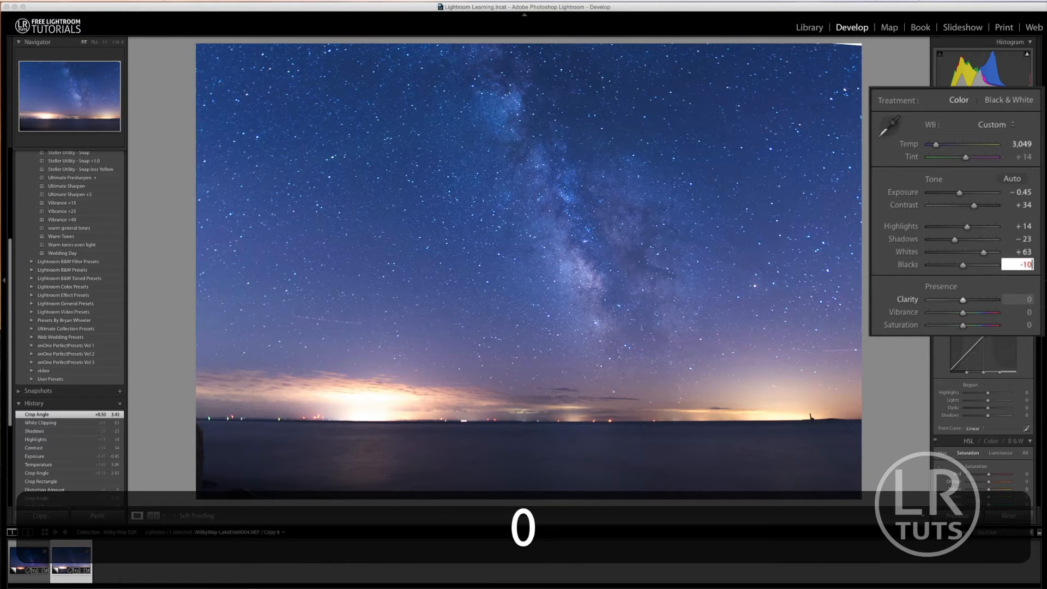
{"action": "left_click", "coordinate": [1021, 299]}
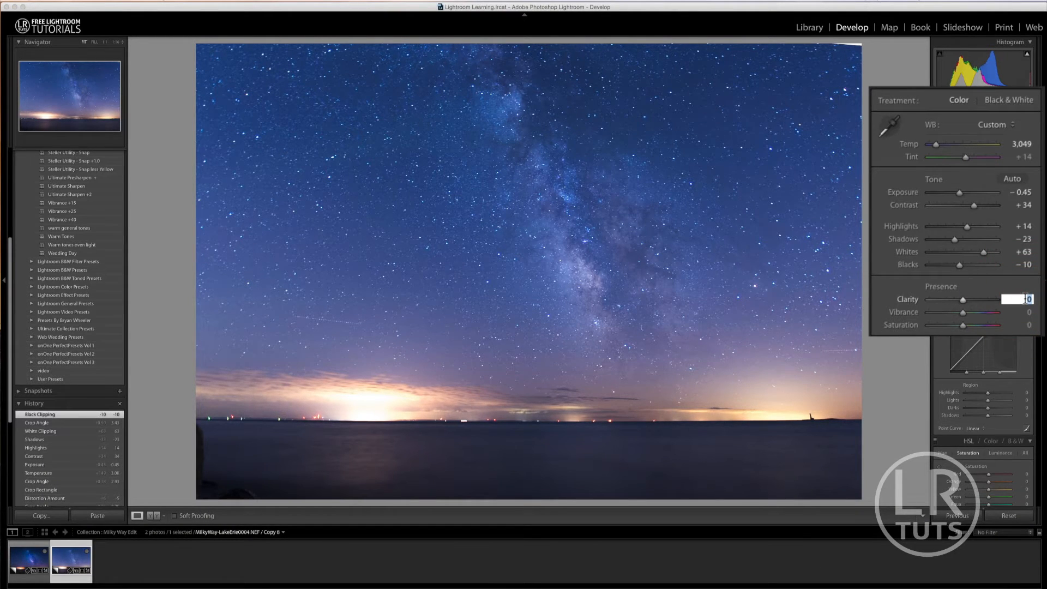
{"action": "type", "text": "47"}
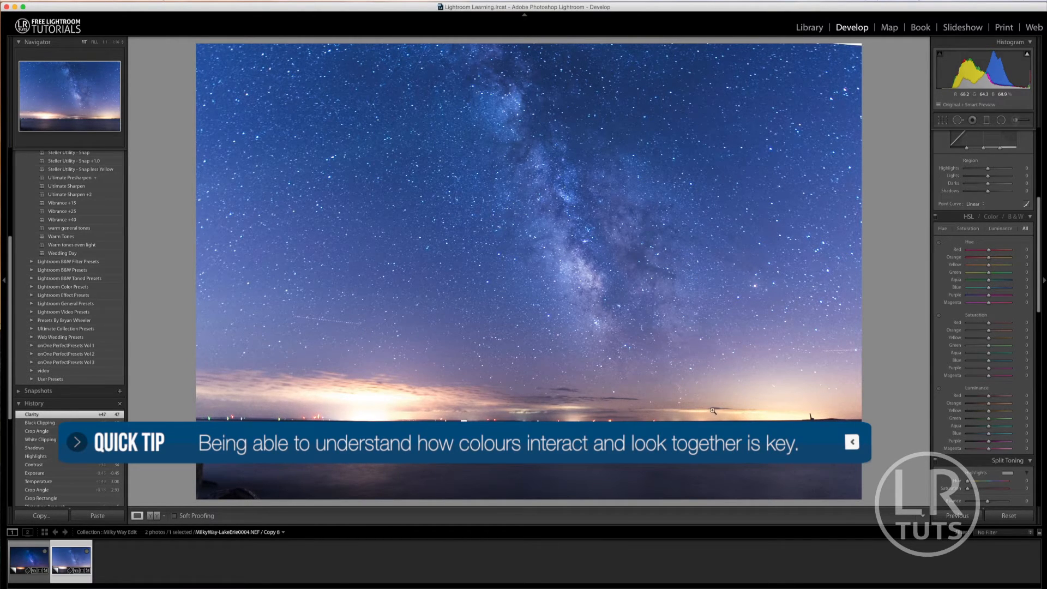
Raise the HSL saturation of Orange to +63 and of Purple to +44
{"action": "left_click", "coordinate": [968, 229]}
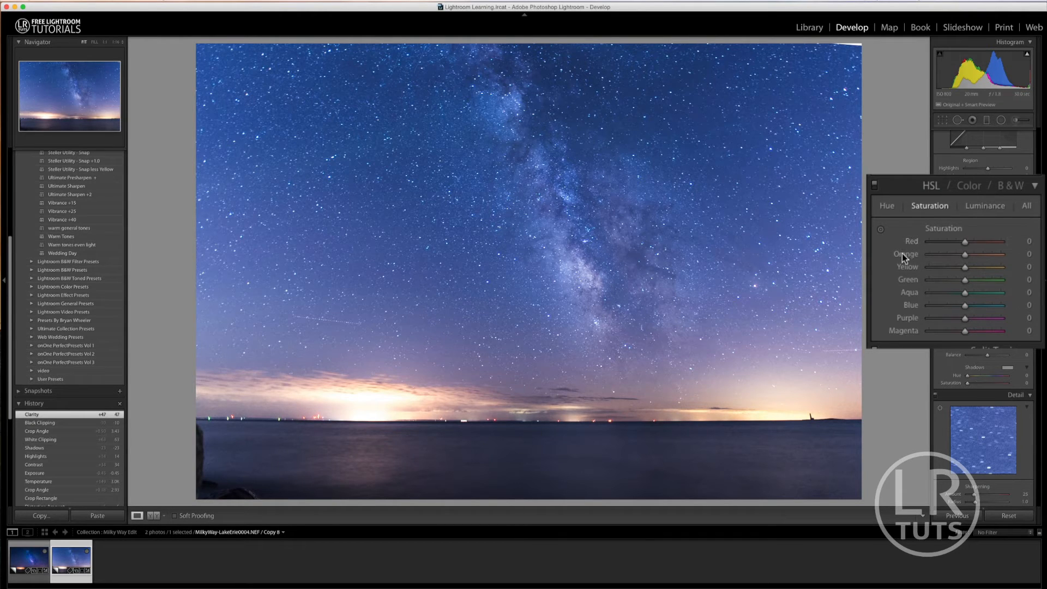
{"action": "left_click", "coordinate": [1024, 254]}
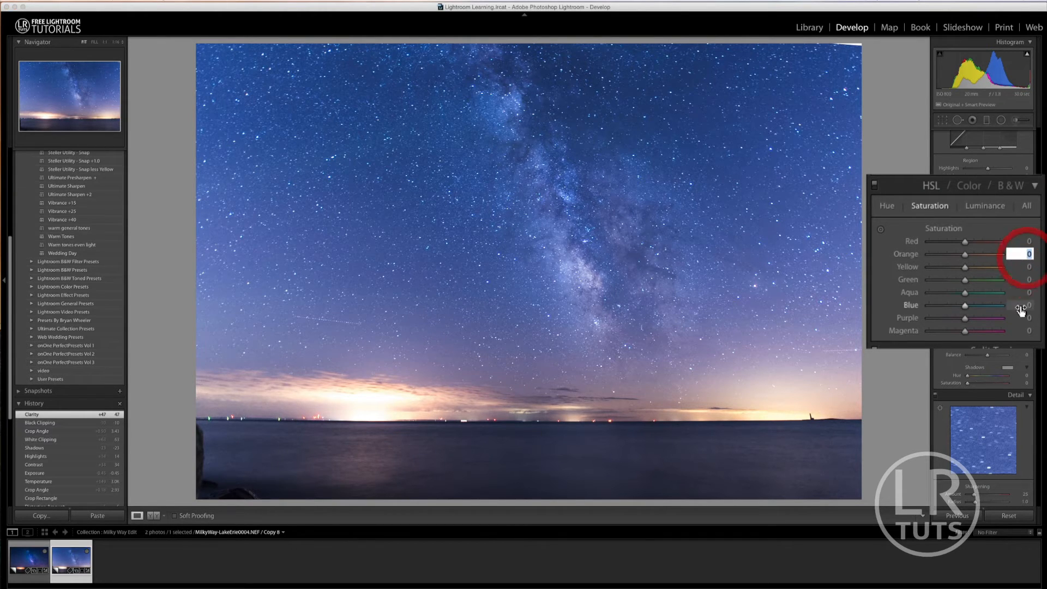
{"action": "type", "text": "63"}
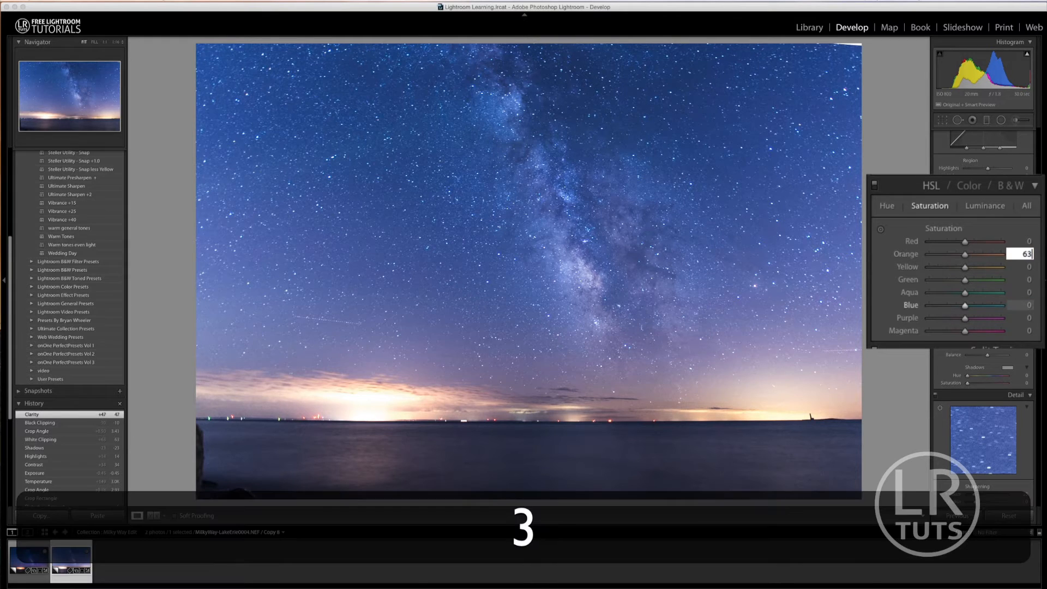
{"action": "left_click", "coordinate": [1027, 319]}
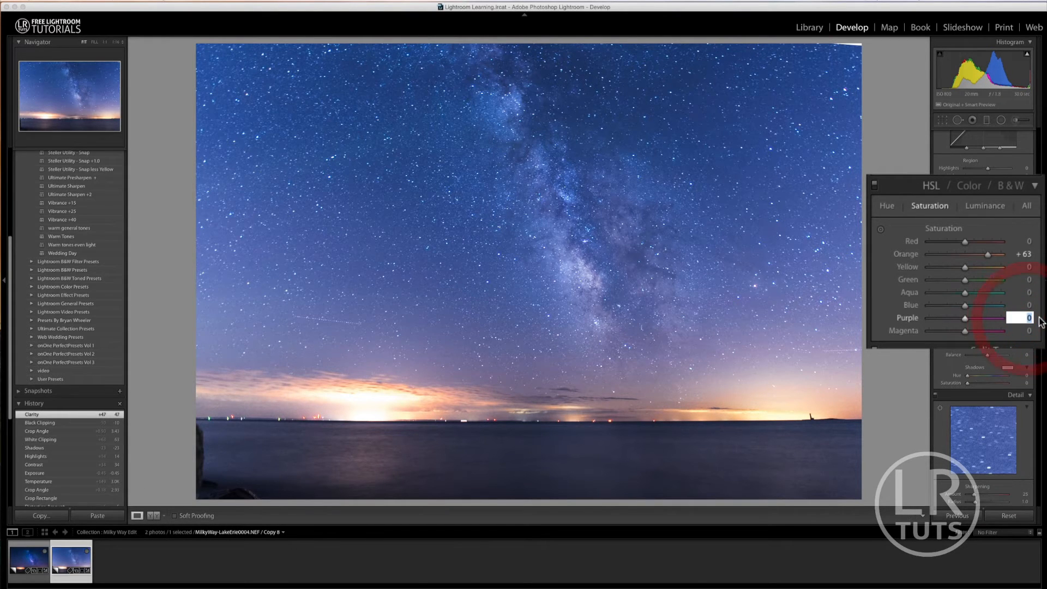
{"action": "type", "text": "44"}
{"action": "key", "text": "Return"}
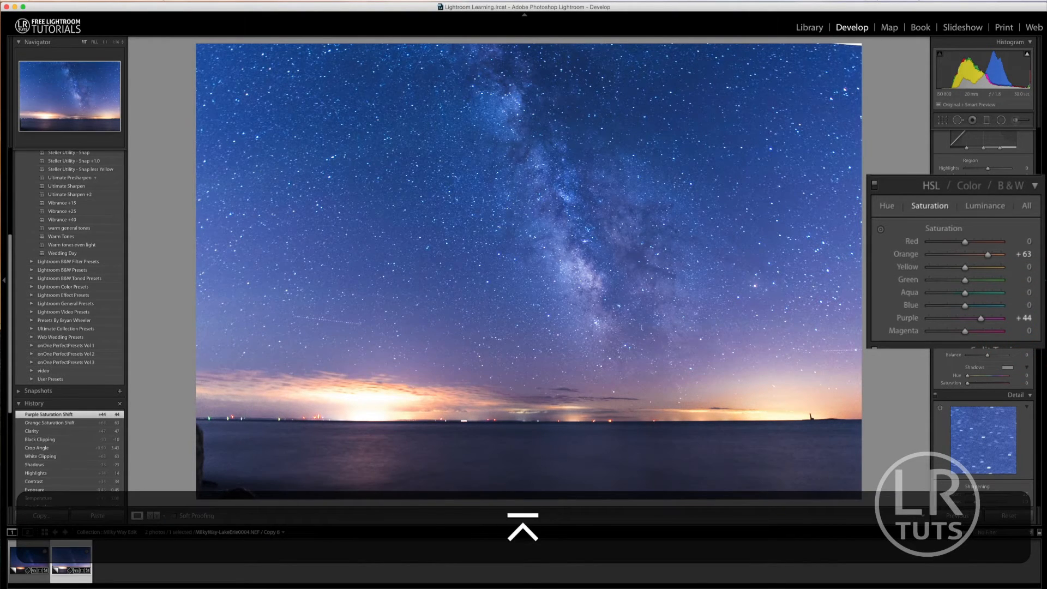
Compare the photo with and without the HSL colour adjustments several times, leaving them enabled
{"action": "left_click", "coordinate": [875, 187]}
{"action": "left_click", "coordinate": [874, 187]}
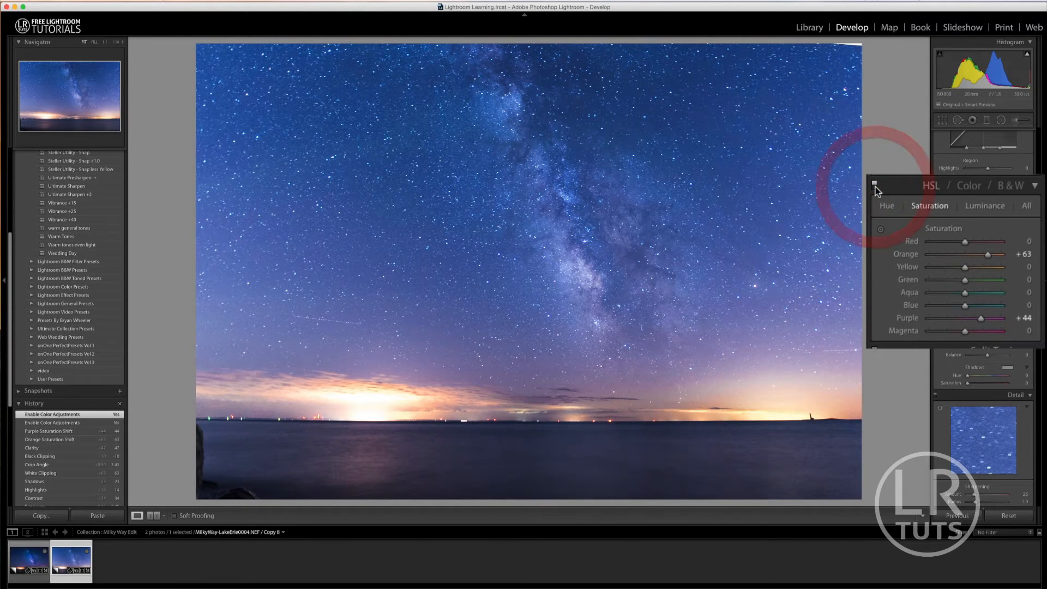
{"action": "left_click", "coordinate": [874, 187]}
{"action": "left_click", "coordinate": [875, 187]}
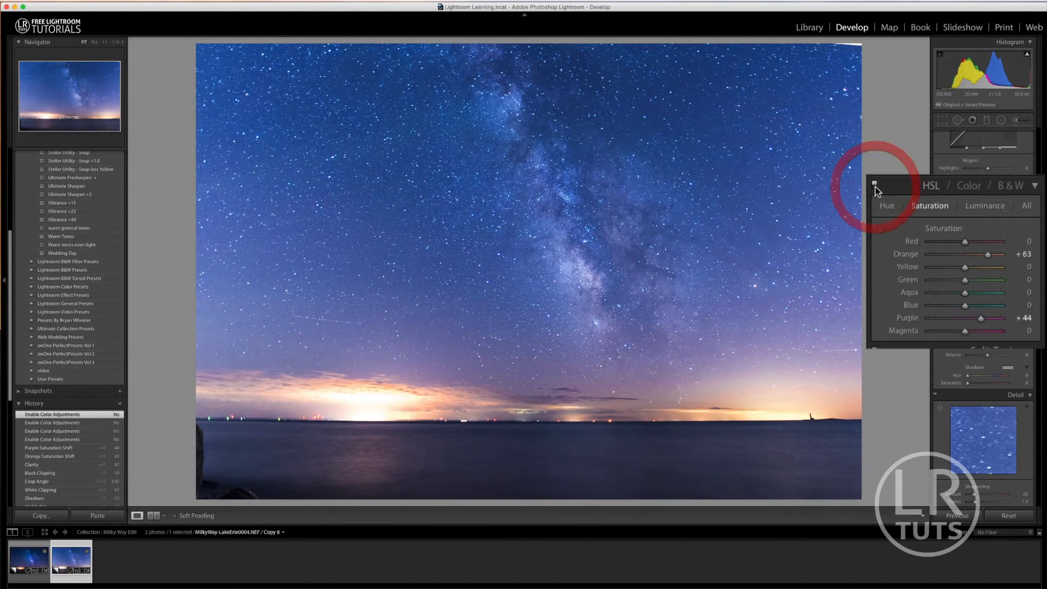
{"action": "left_click", "coordinate": [874, 187]}
{"action": "left_click", "coordinate": [875, 187]}
Try raising the photo's overall Saturation to +27, and reset it to its default
{"action": "scroll", "coordinate": [952, 279], "scroll_direction": "down", "scroll_amount": 1}
{"action": "scroll", "coordinate": [950, 277], "scroll_direction": "down", "scroll_amount": 1}
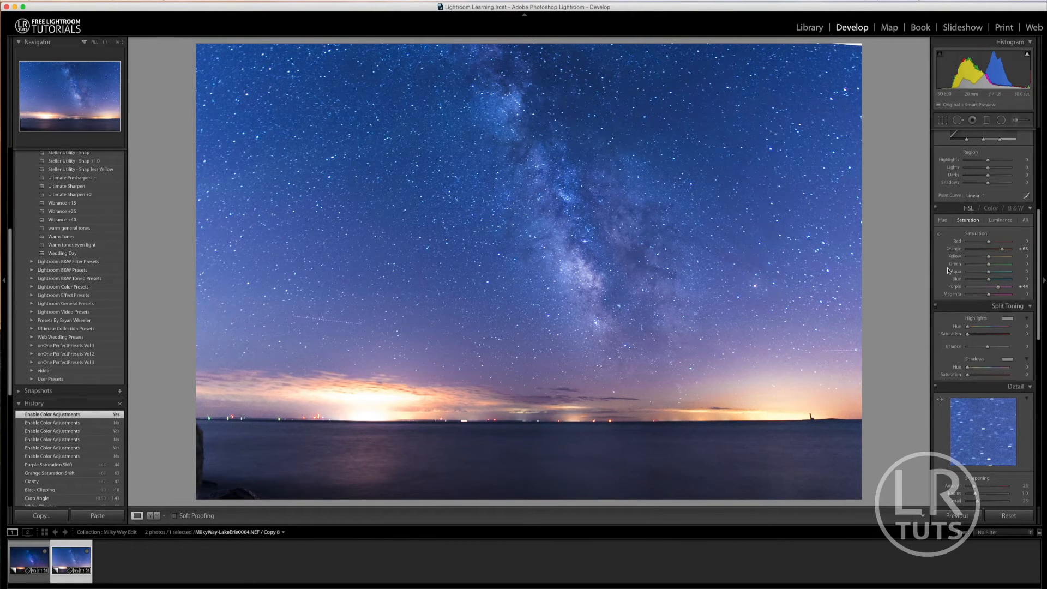
{"action": "scroll", "coordinate": [949, 269], "scroll_direction": "up", "scroll_amount": 5}
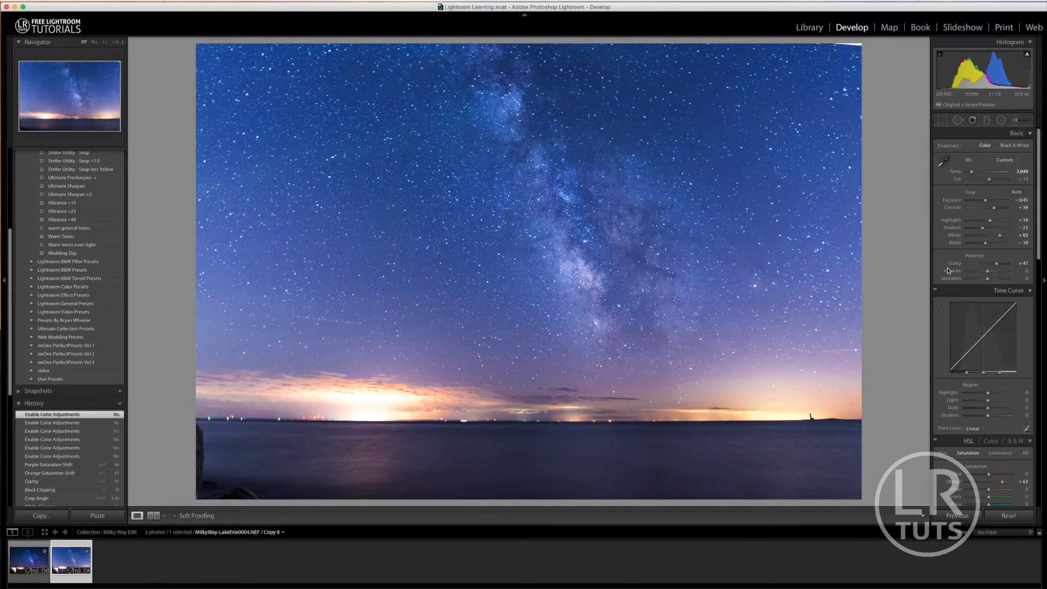
{"action": "left_click_drag", "start_coordinate": [987, 278], "coordinate": [982, 279]}
{"action": "left_click_drag", "start_coordinate": [958, 330], "coordinate": [976, 327]}
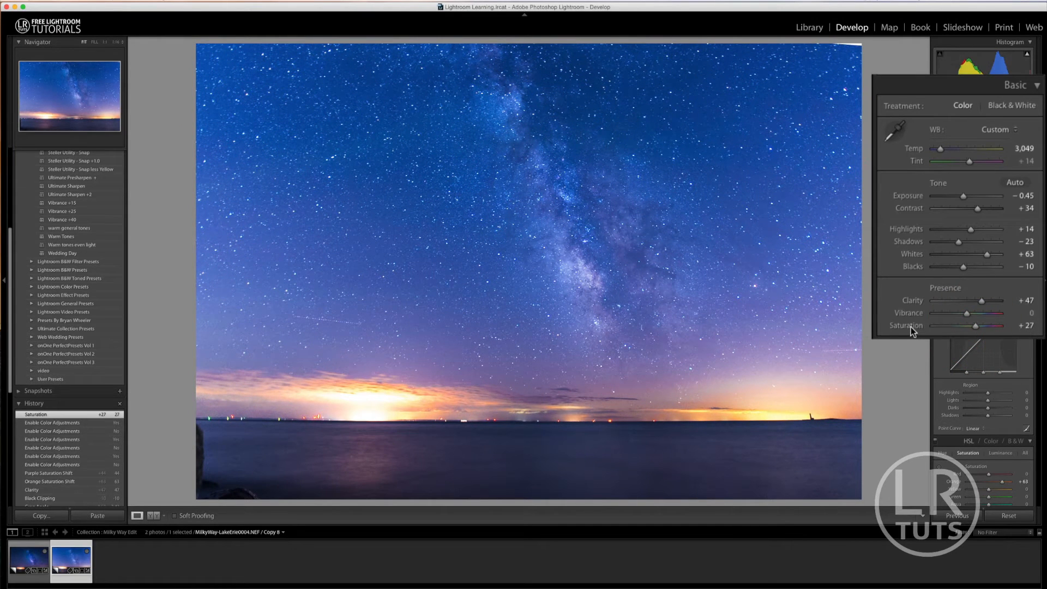
{"action": "double_click", "coordinate": [917, 325]}
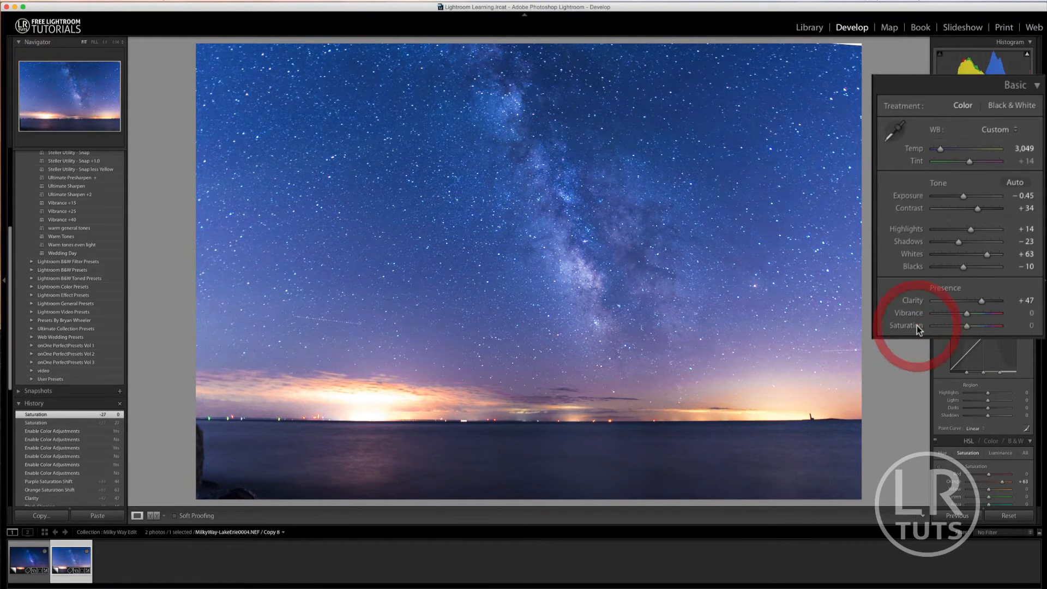
Tone the photo's highlights orange with Split Toning, picking a colour at hue 36 and saturation 81
{"action": "scroll", "coordinate": [958, 281], "scroll_direction": "down", "scroll_amount": 5}
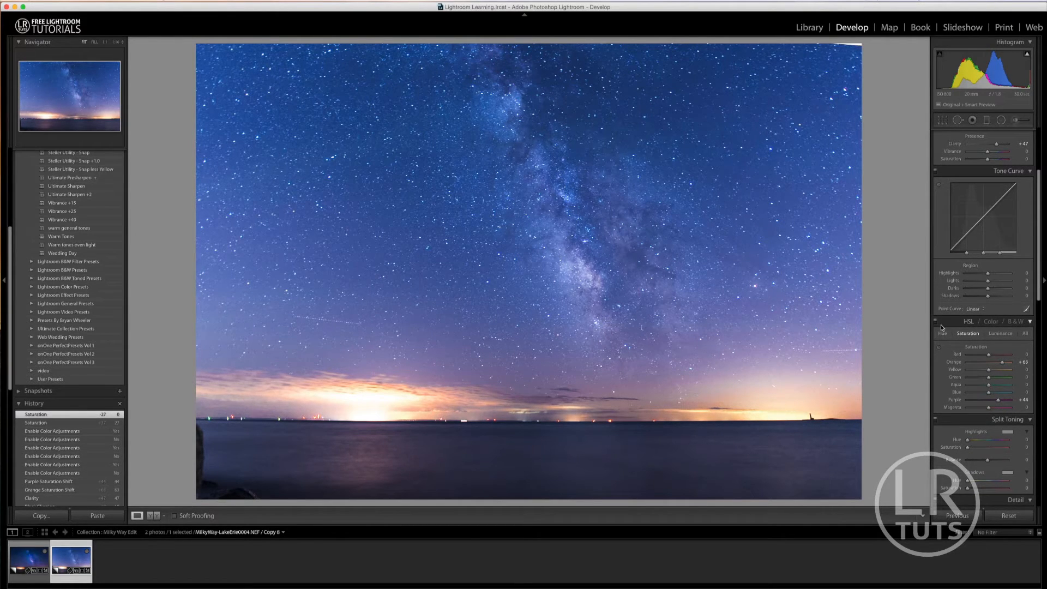
{"action": "scroll", "coordinate": [970, 330], "scroll_direction": "down", "scroll_amount": 3}
{"action": "left_click", "coordinate": [1008, 337]}
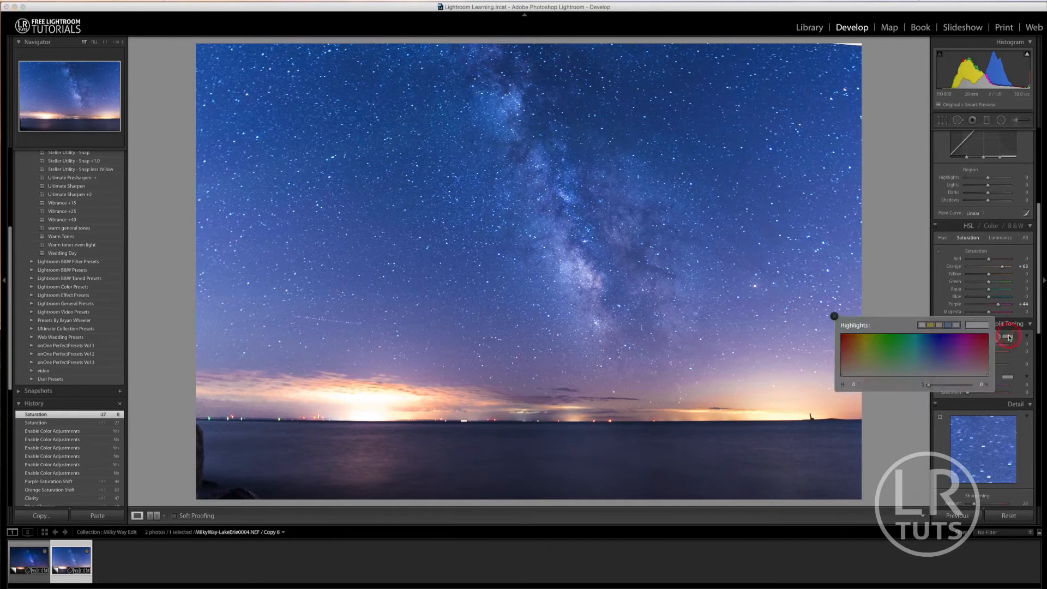
{"action": "left_click", "coordinate": [856, 343]}
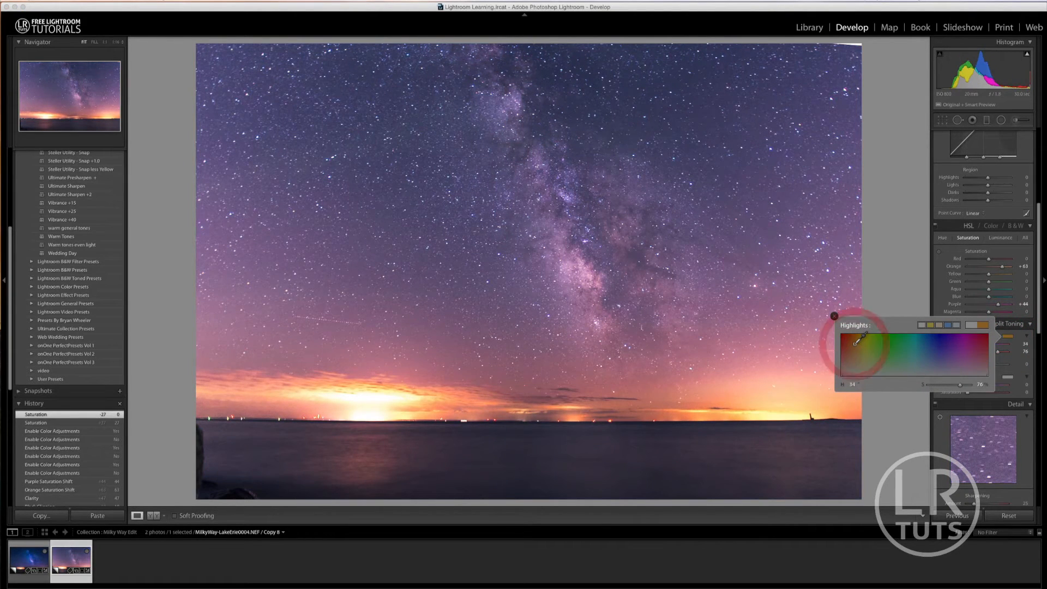
{"action": "left_click", "coordinate": [855, 342]}
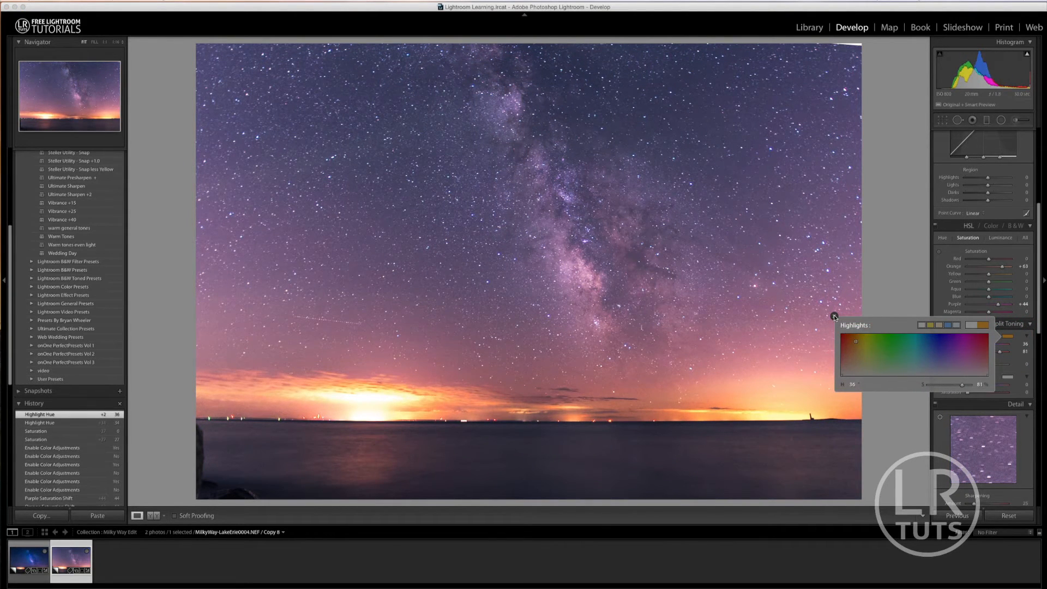
{"action": "left_click", "coordinate": [833, 316]}
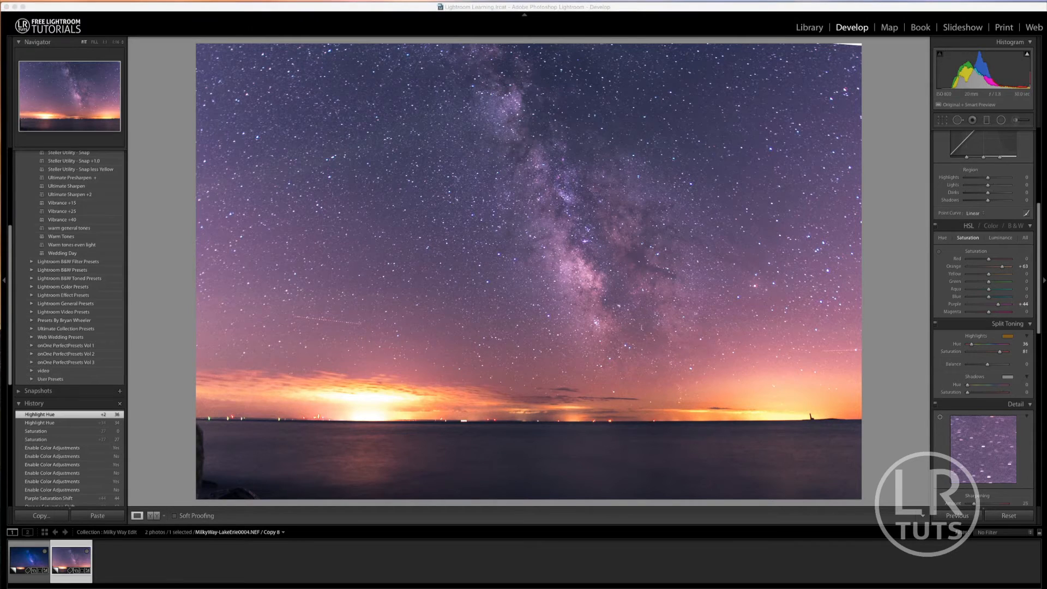
Set the Split Toning highlights to hue 30 and saturation 24, with the balance at -60
{"action": "left_click", "coordinate": [1025, 344]}
{"action": "type", "text": "30"}
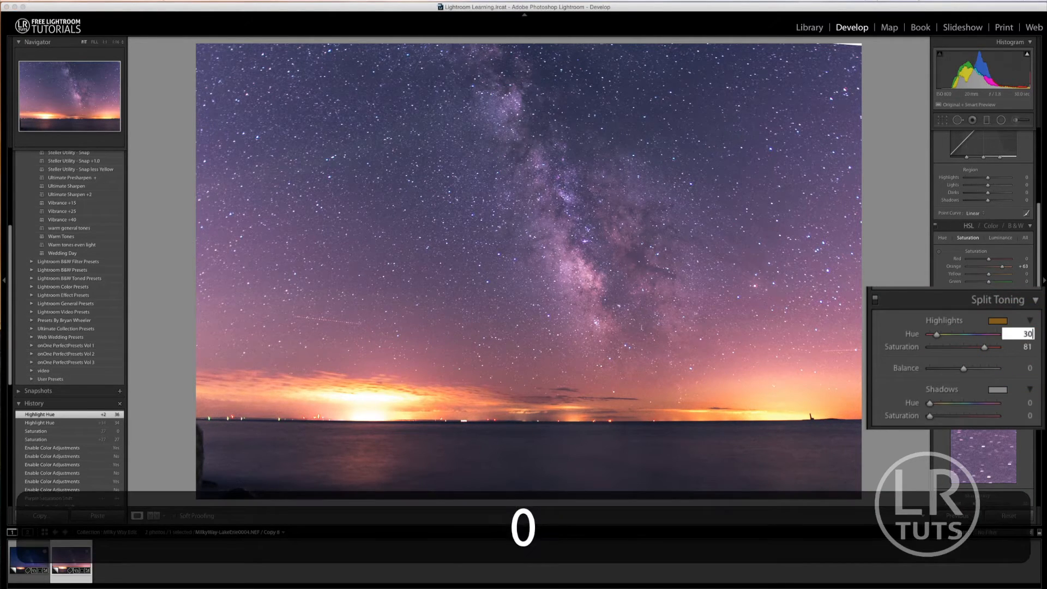
{"action": "left_click", "coordinate": [1028, 346]}
{"action": "type", "text": "24"}
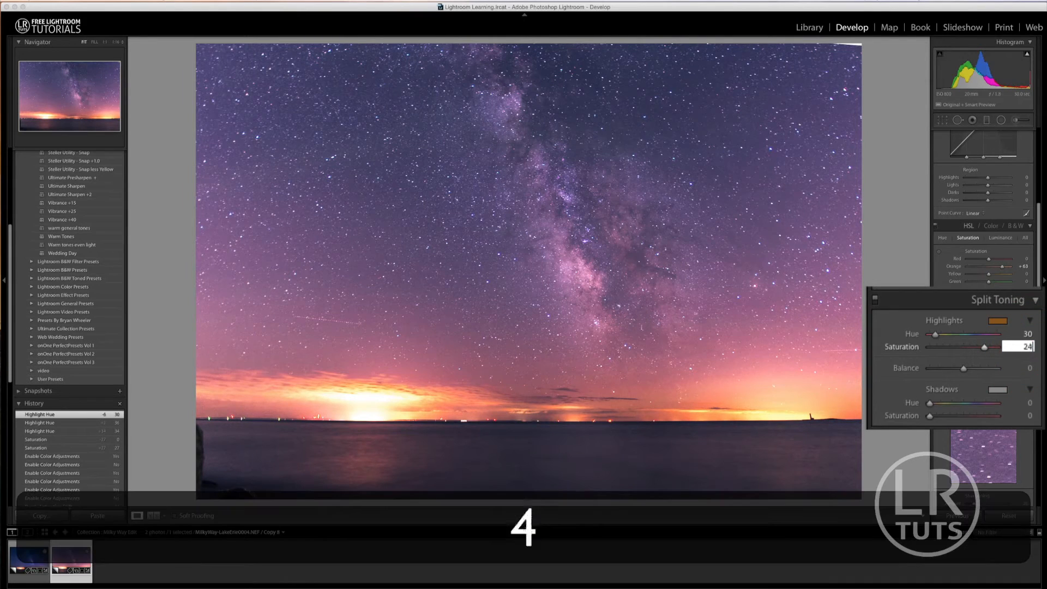
{"action": "left_click", "coordinate": [1025, 369]}
{"action": "type", "text": "-60"}
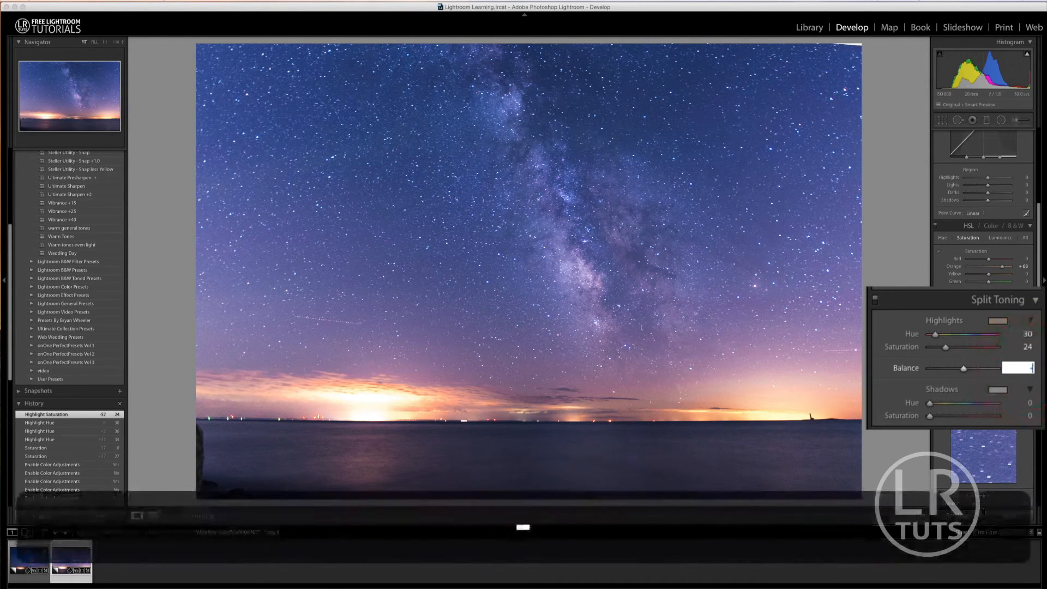
{"action": "key", "text": "Return"}
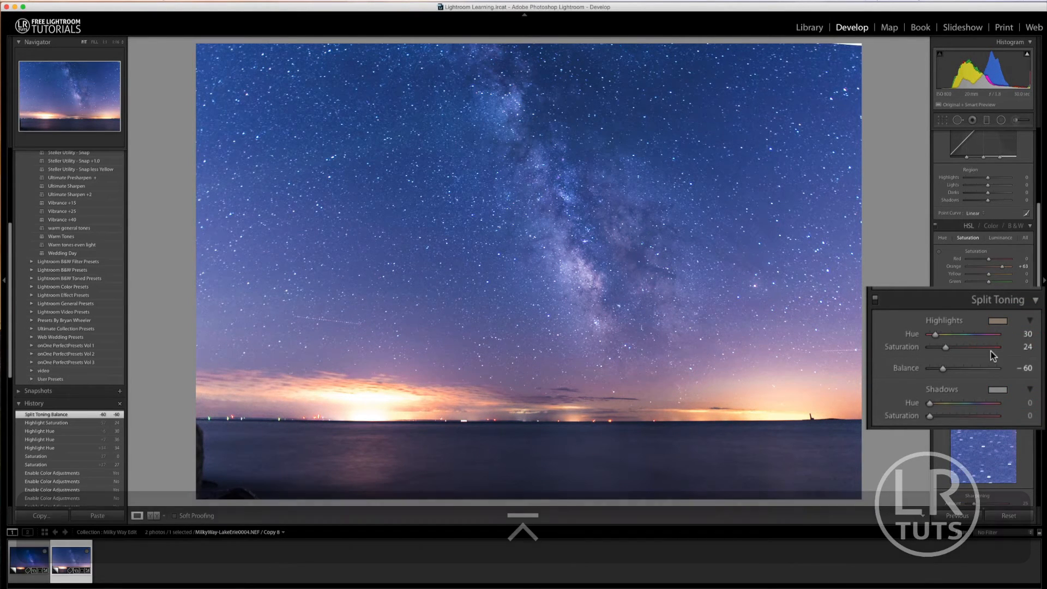
Compare the photo with and without the Split Toning, leaving it enabled
{"action": "left_click", "coordinate": [875, 299]}
{"action": "left_click", "coordinate": [875, 300]}
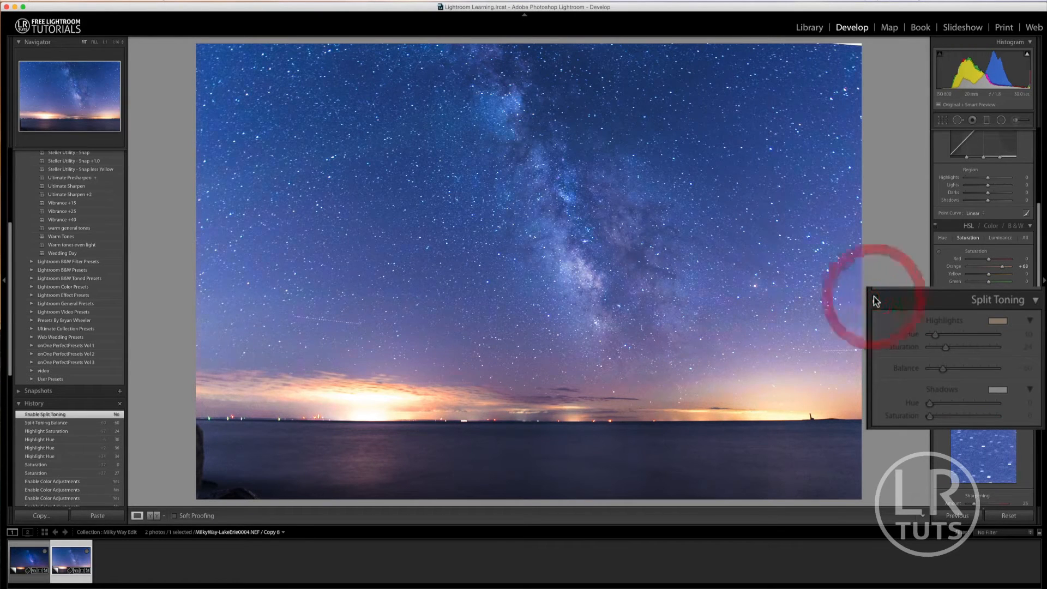
{"action": "left_click", "coordinate": [875, 299]}
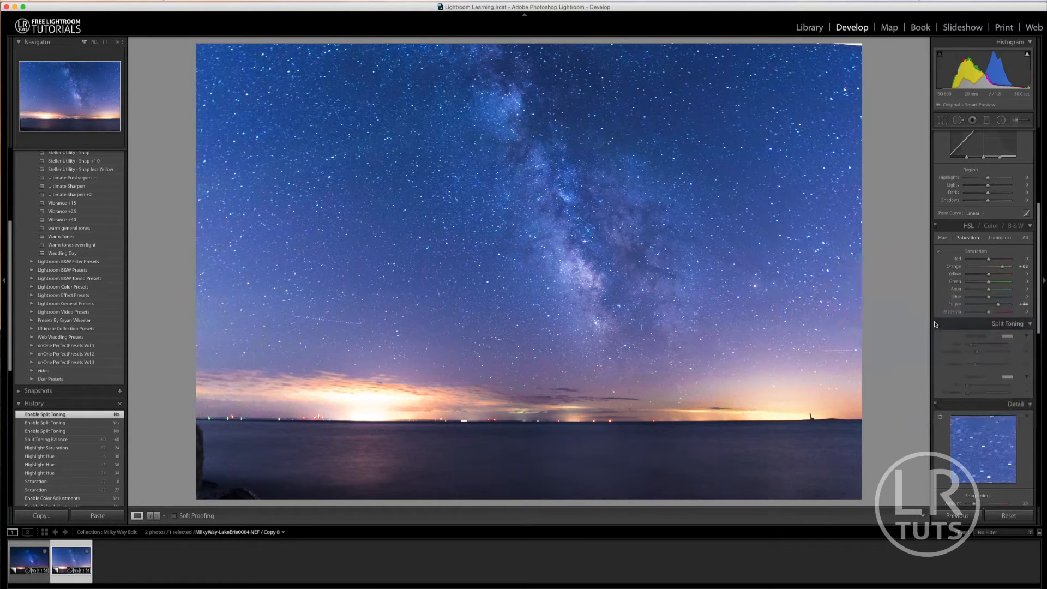
{"action": "left_click", "coordinate": [934, 324]}
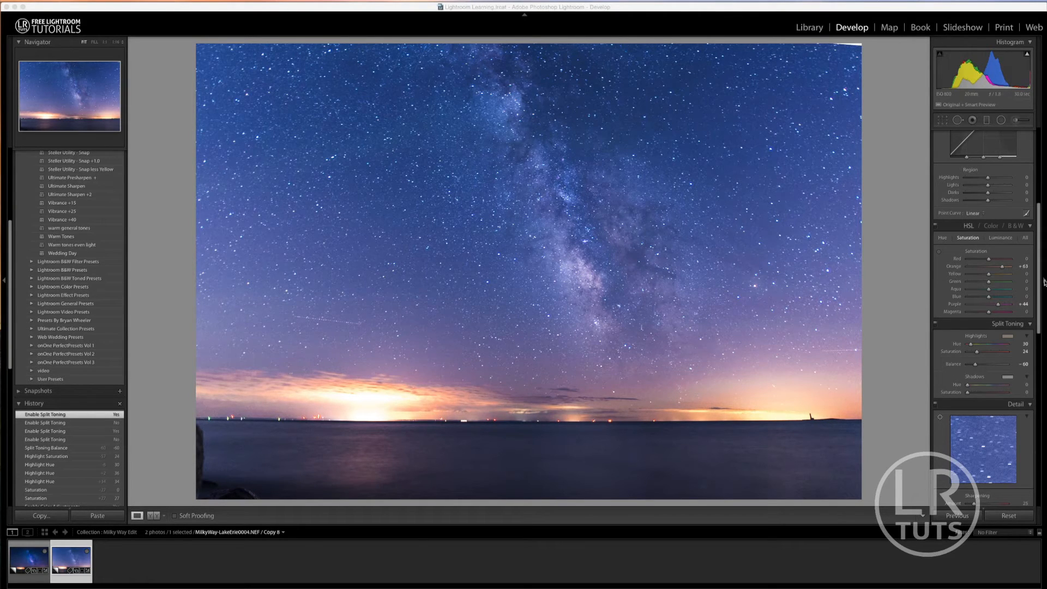
{"action": "left_click", "coordinate": [953, 342]}
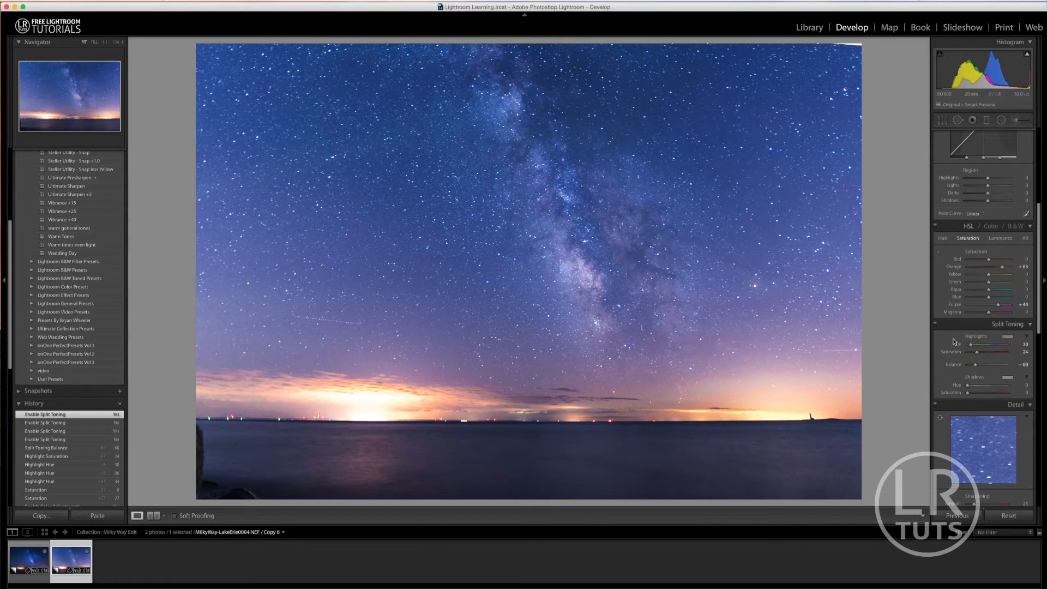
Set up a new Adjustment Brush mask with all effects reset, a green colour and a density of 32
{"action": "scroll", "coordinate": [953, 339], "scroll_direction": "up", "scroll_amount": 5}
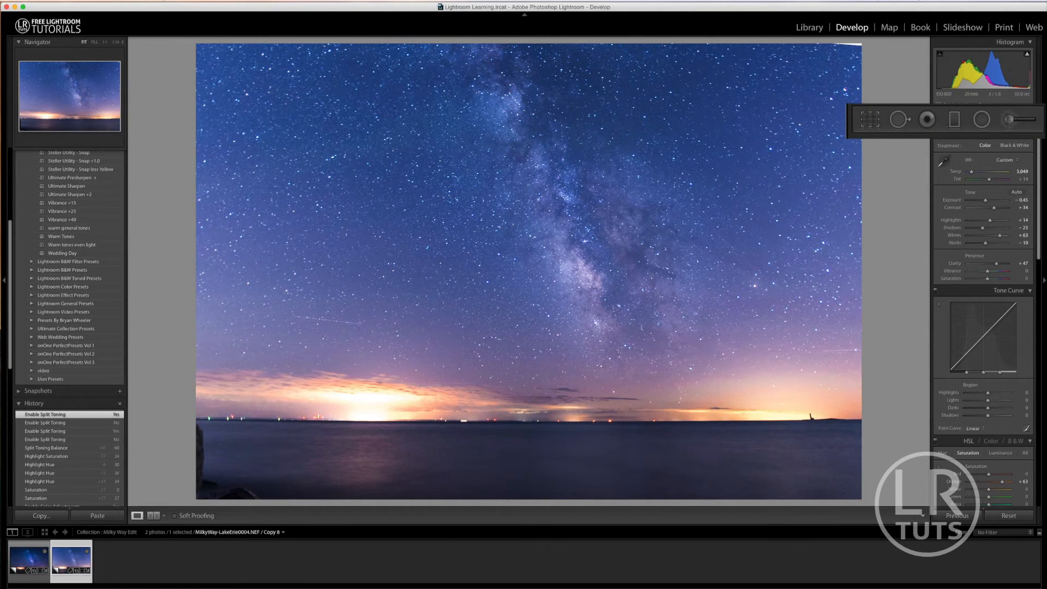
{"action": "left_click", "coordinate": [1010, 120]}
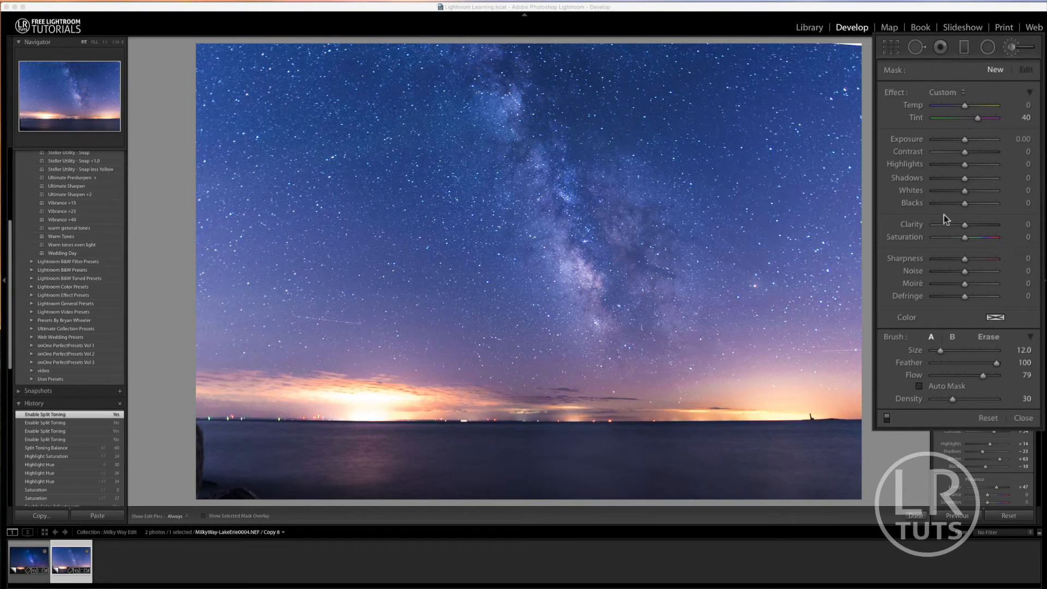
{"action": "left_click", "coordinate": [995, 73]}
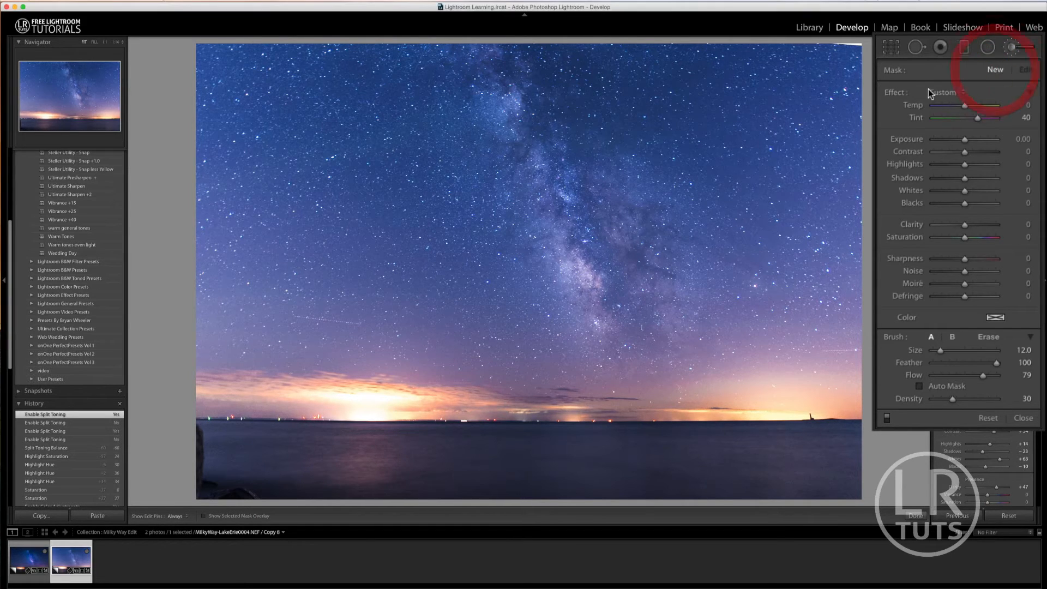
{"action": "double_click", "coordinate": [896, 93]}
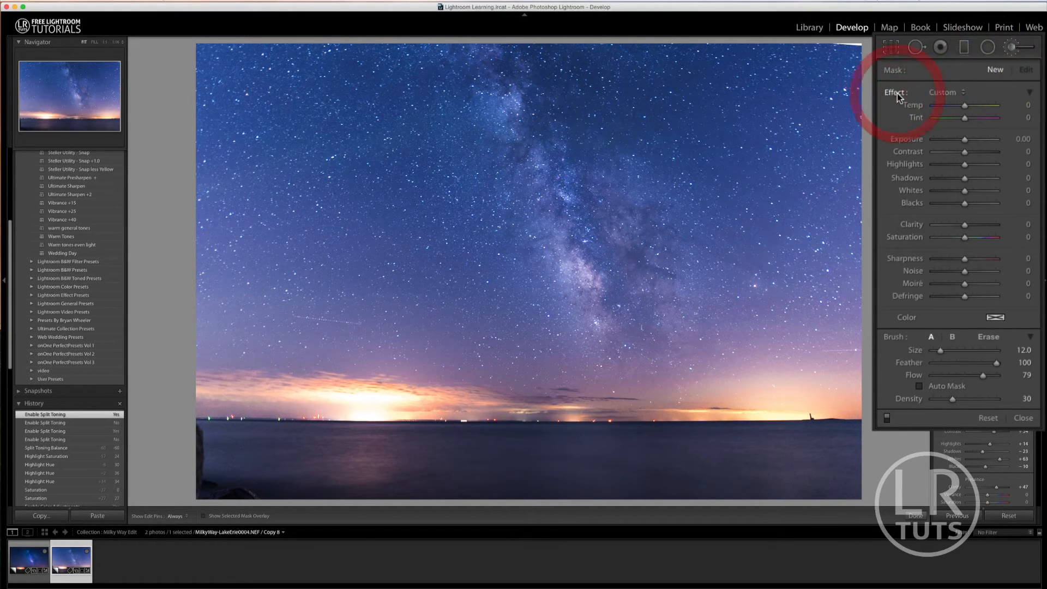
{"action": "left_click", "coordinate": [995, 318]}
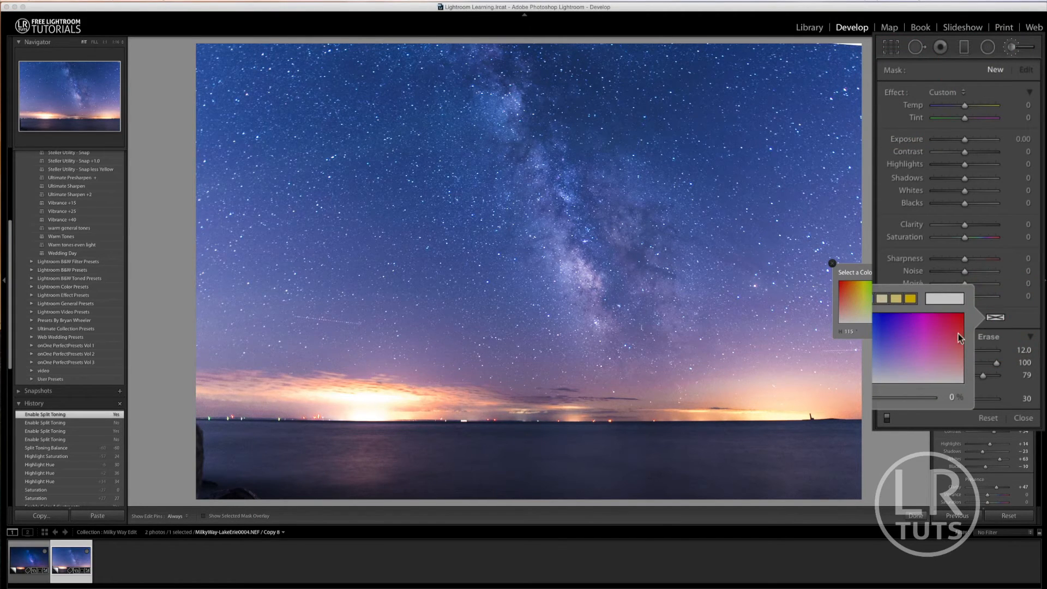
{"action": "left_click", "coordinate": [887, 285]}
{"action": "left_click", "coordinate": [832, 264]}
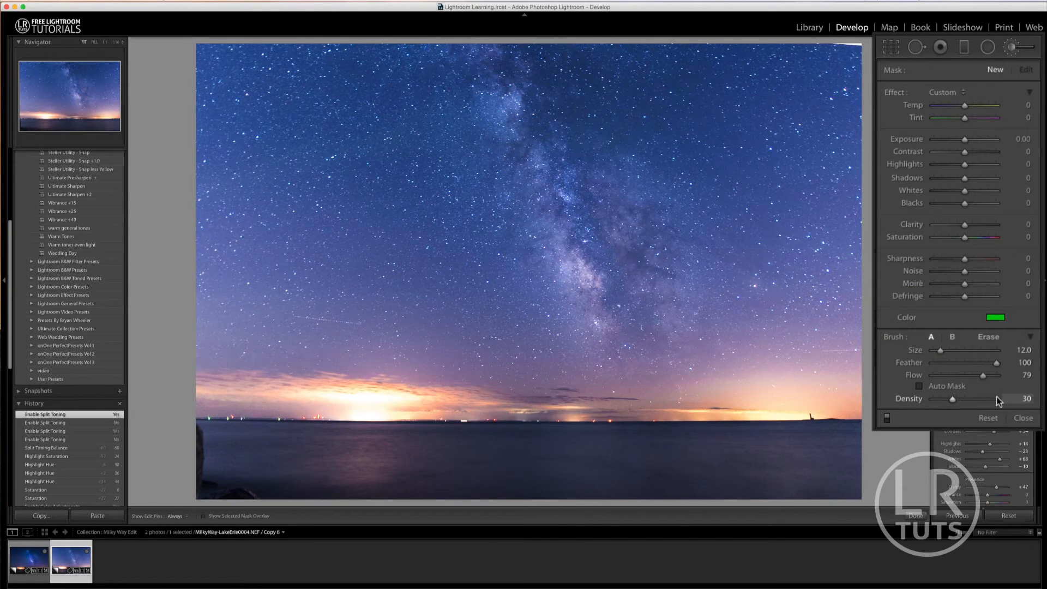
{"action": "left_click_drag", "start_coordinate": [953, 402], "coordinate": [953, 402]}
{"action": "left_click_drag", "start_coordinate": [954, 401], "coordinate": [951, 400]}
Brush the green tint along both sides of the Milky Way, using brush size 10 and density 22
{"action": "left_click", "coordinate": [1021, 398]}
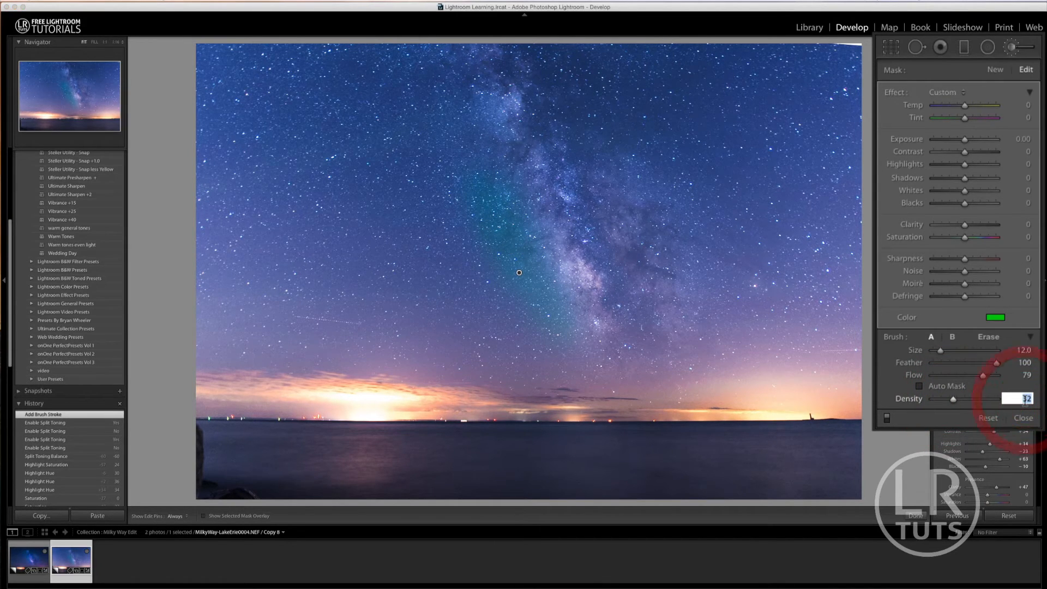
{"action": "type", "text": "22"}
{"action": "key", "text": "Return"}
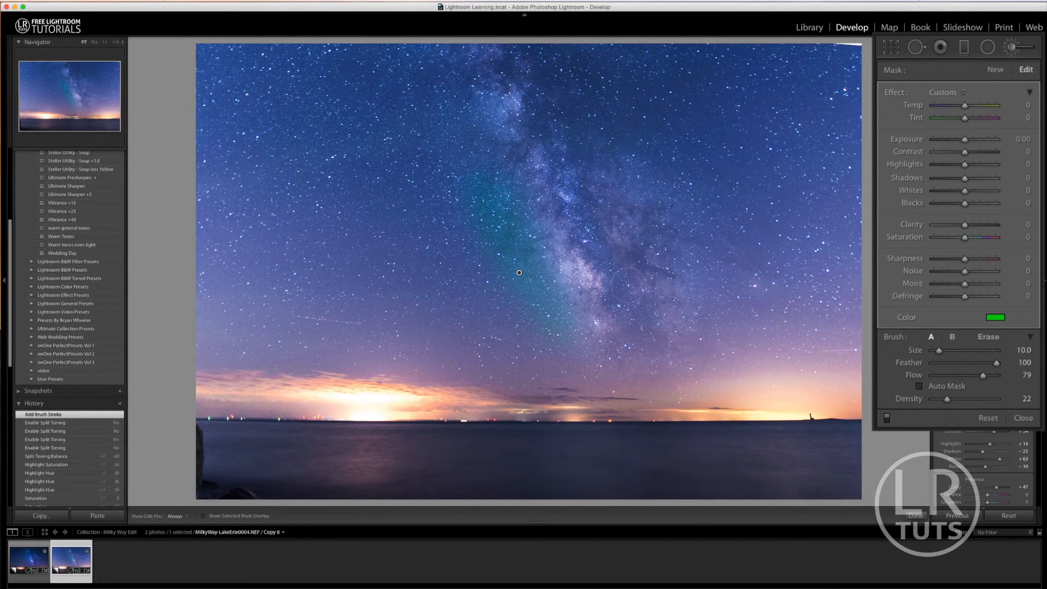
{"action": "left_click_drag", "start_coordinate": [484, 177], "coordinate": [481, 168]}
{"action": "left_click_drag", "start_coordinate": [621, 169], "coordinate": [698, 259]}
{"action": "key", "text": "h"}
{"action": "key", "text": "h"}
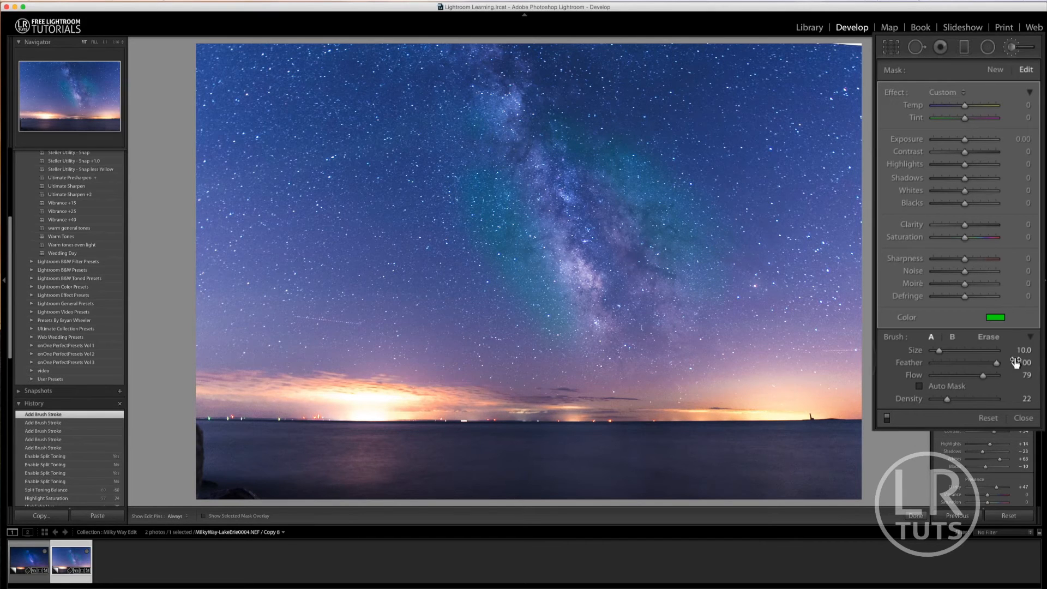
Brush Clarity 54 over the Milky Way in a new mask with the other effects reset and density 73
{"action": "left_click", "coordinate": [995, 72]}
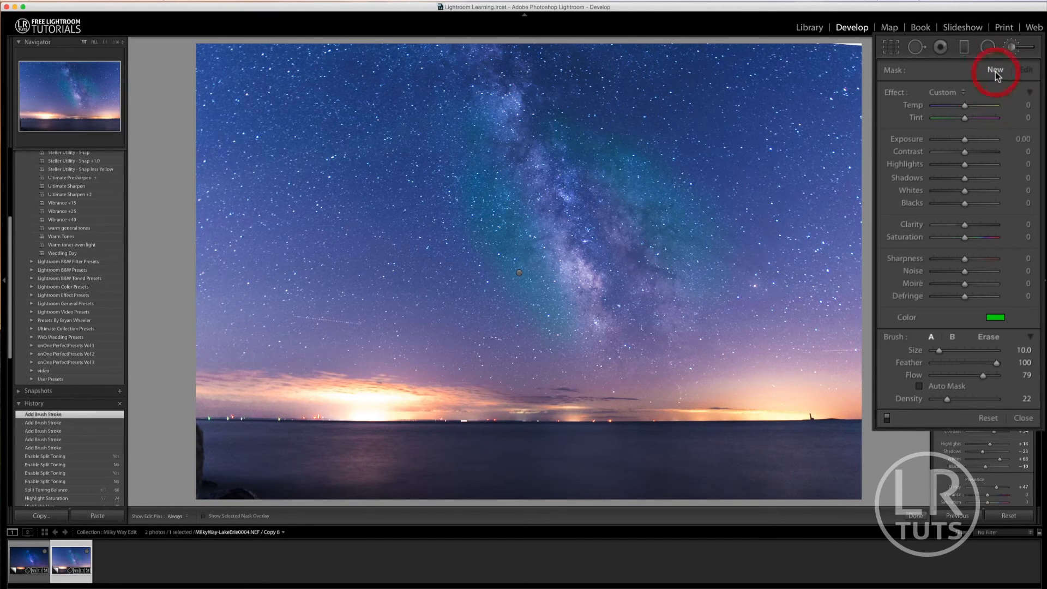
{"action": "double_click", "coordinate": [894, 95]}
{"action": "left_click", "coordinate": [1018, 400]}
{"action": "type", "text": "73"}
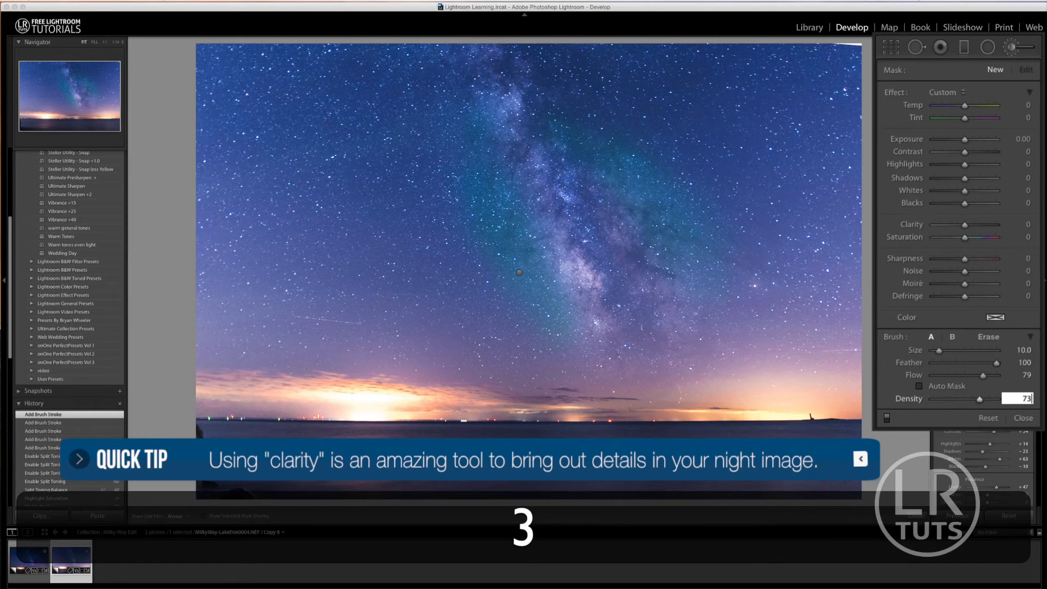
{"action": "left_click", "coordinate": [965, 229]}
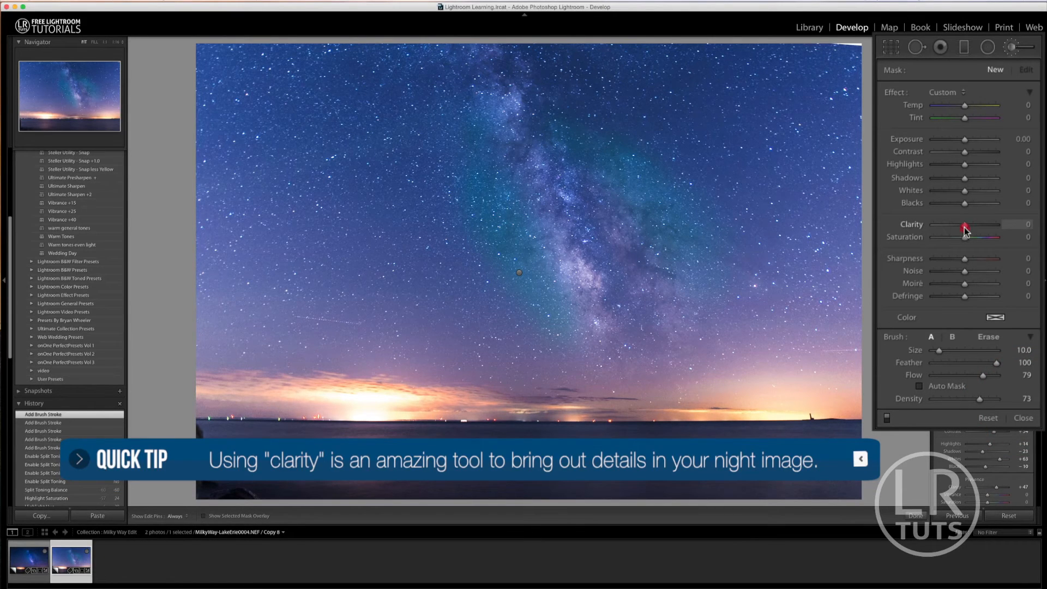
{"action": "left_click_drag", "start_coordinate": [966, 230], "coordinate": [982, 225]}
{"action": "key", "text": "h"}
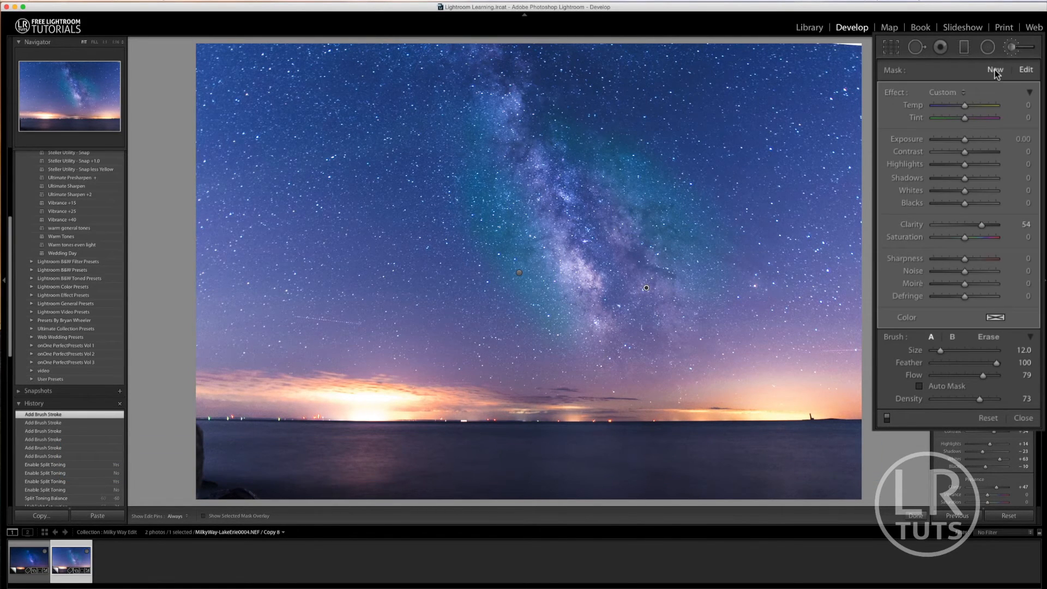
Set up another brush mask with reset effects, then Contrast 100, Saturation 75, Clarity 23 and brush density 29
{"action": "left_click", "coordinate": [994, 71]}
{"action": "double_click", "coordinate": [890, 92]}
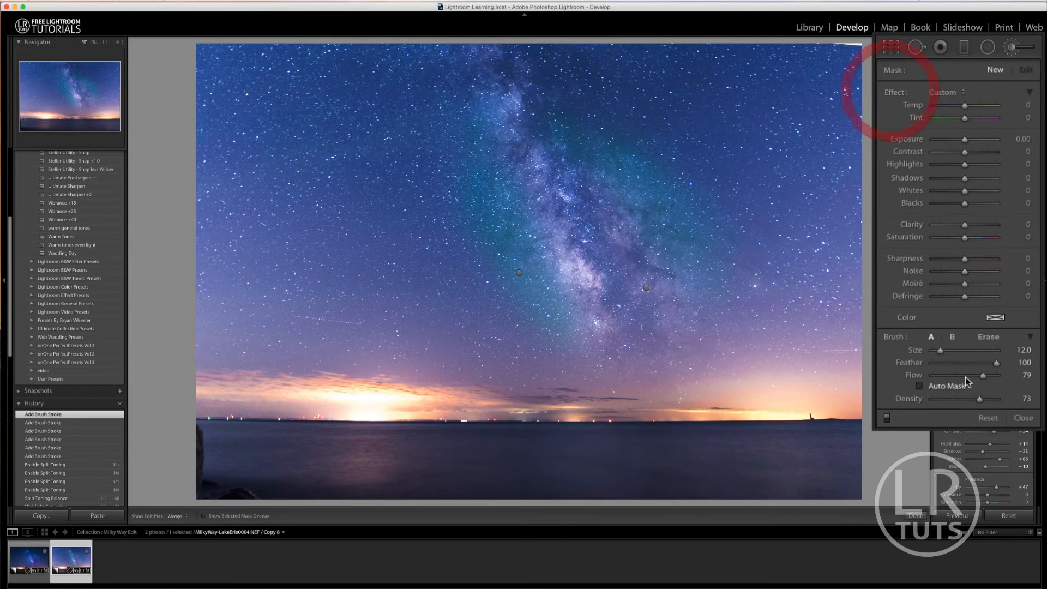
{"action": "left_click", "coordinate": [1025, 152]}
{"action": "type", "text": "100"}
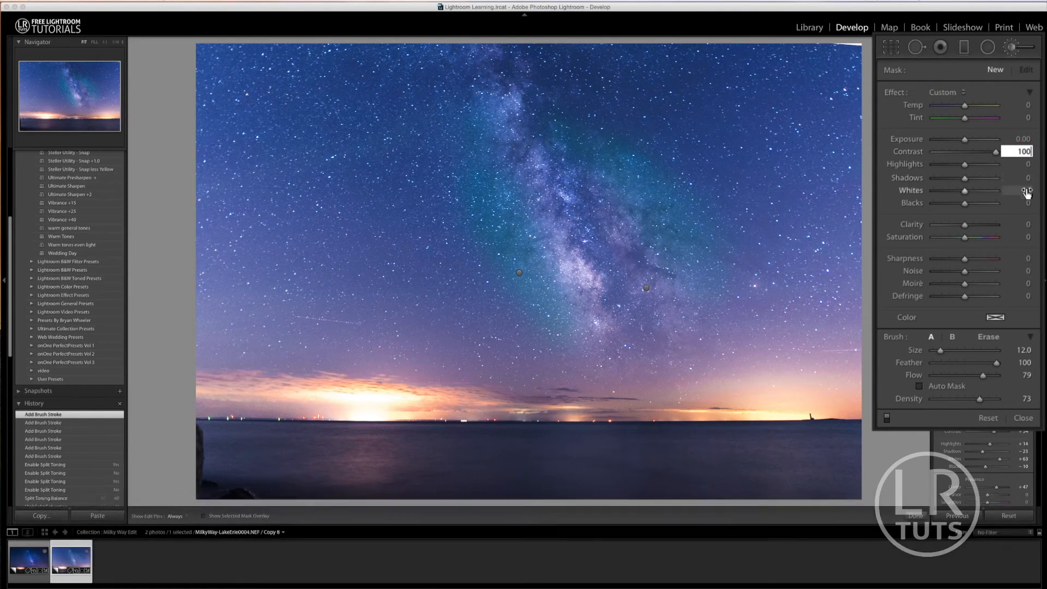
{"action": "left_click", "coordinate": [1029, 237]}
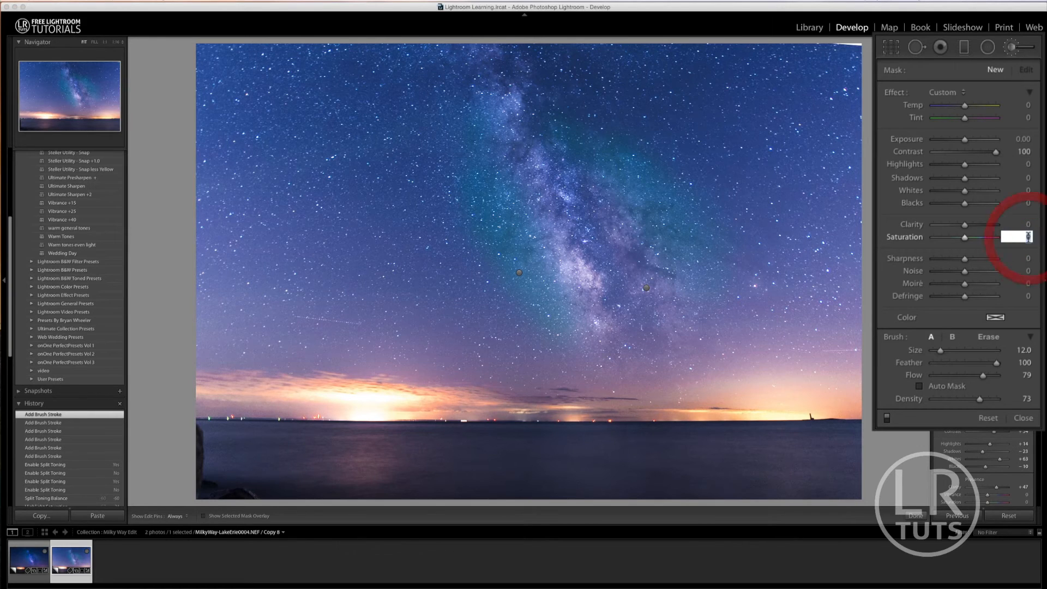
{"action": "type", "text": "75"}
{"action": "left_click_drag", "start_coordinate": [979, 399], "coordinate": [952, 406]}
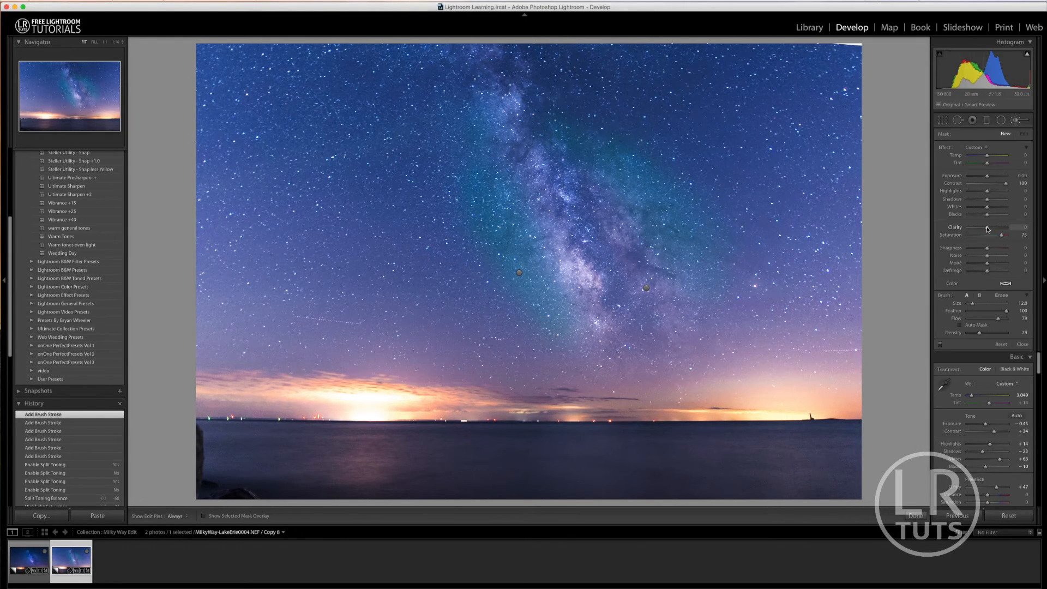
{"action": "left_click_drag", "start_coordinate": [991, 229], "coordinate": [992, 227]}
Brush the contrast and saturation boost over the core of the Milky Way and close the Adjustment Brush
{"action": "mouse_move", "coordinate": [524, 162]}
{"action": "left_mouse_down"}
{"action": "mouse_move", "coordinate": [561, 218]}
{"action": "mouse_move", "coordinate": [539, 163]}
{"action": "mouse_move", "coordinate": [545, 175]}
{"action": "left_mouse_up"}
{"action": "left_click_drag", "start_coordinate": [597, 321], "coordinate": [543, 268]}
{"action": "left_click", "coordinate": [498, 164]}
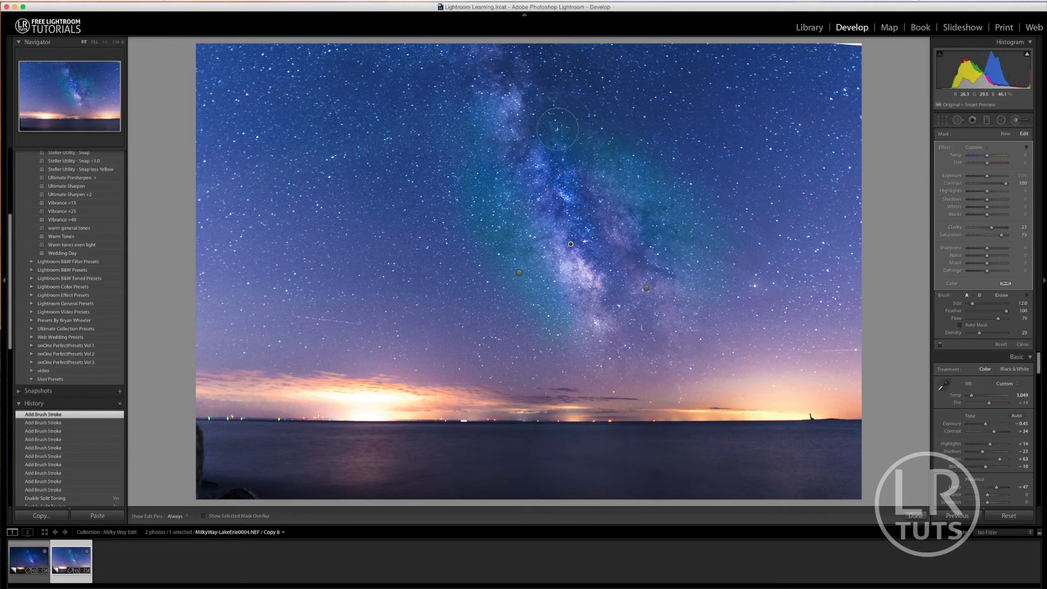
{"action": "mouse_move", "coordinate": [511, 181]}
{"action": "left_mouse_down"}
{"action": "mouse_move", "coordinate": [521, 118]}
{"action": "mouse_move", "coordinate": [548, 94]}
{"action": "left_mouse_up"}
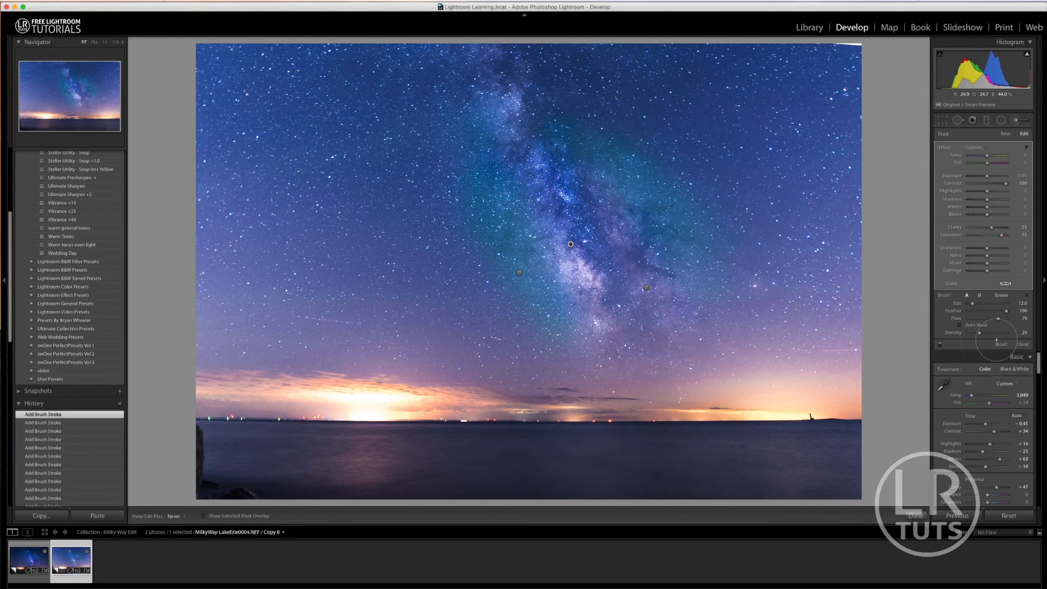
{"action": "left_click", "coordinate": [1024, 345]}
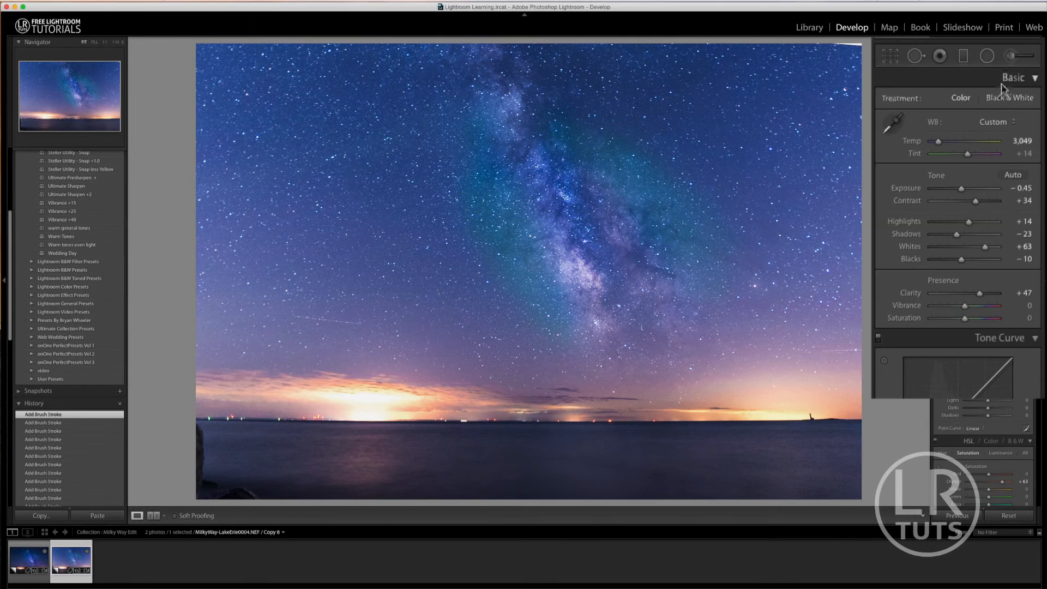
Draw a Radial Filter with all effects reset, centre it on the Milky Way and set its Exposure to −1.07
{"action": "left_click", "coordinate": [987, 56]}
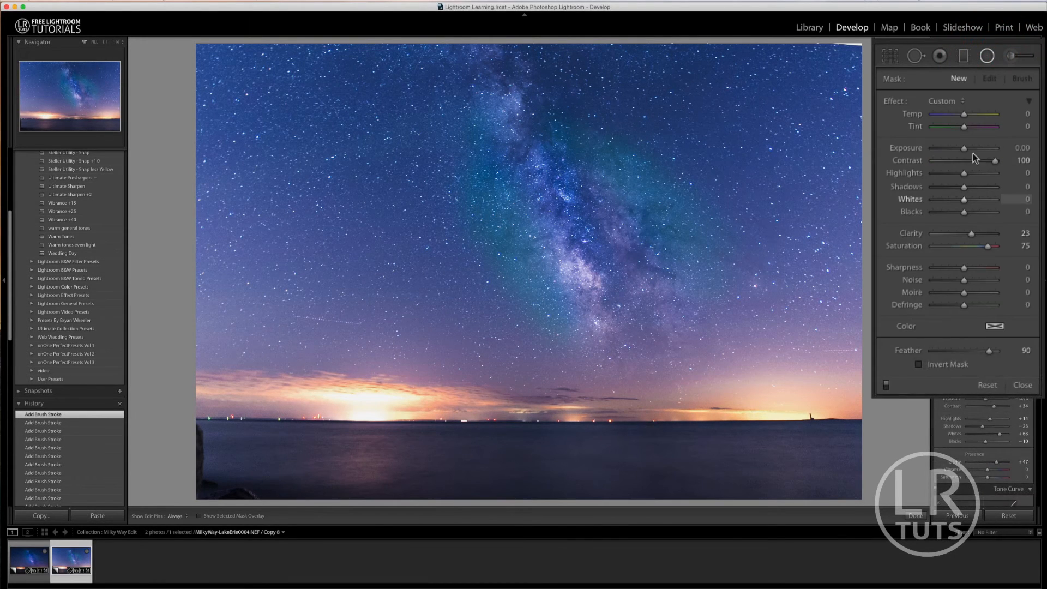
{"action": "double_click", "coordinate": [900, 102]}
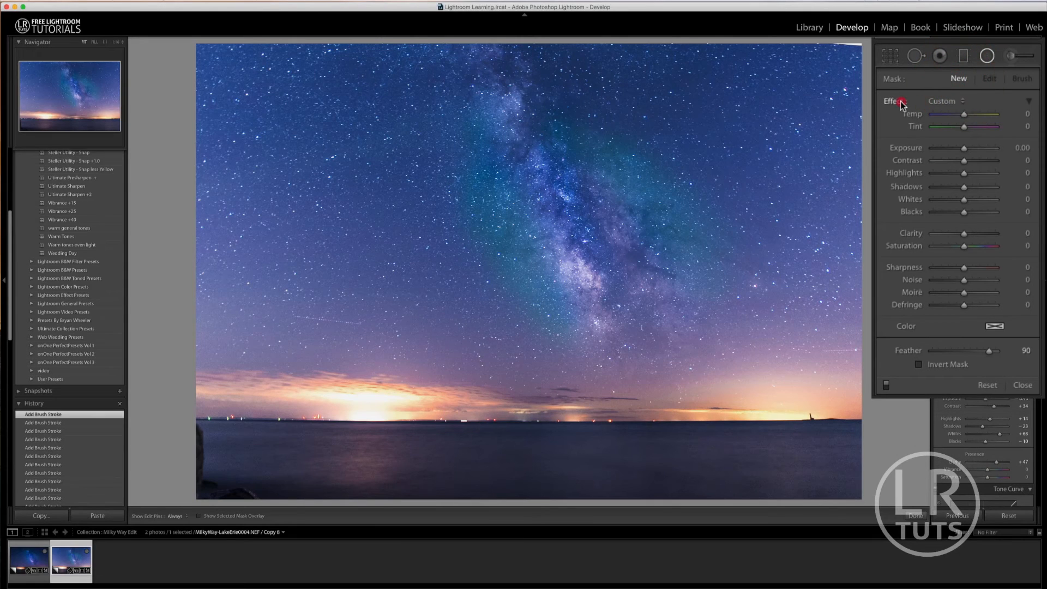
{"action": "left_click_drag", "start_coordinate": [361, 139], "coordinate": [614, 357]}
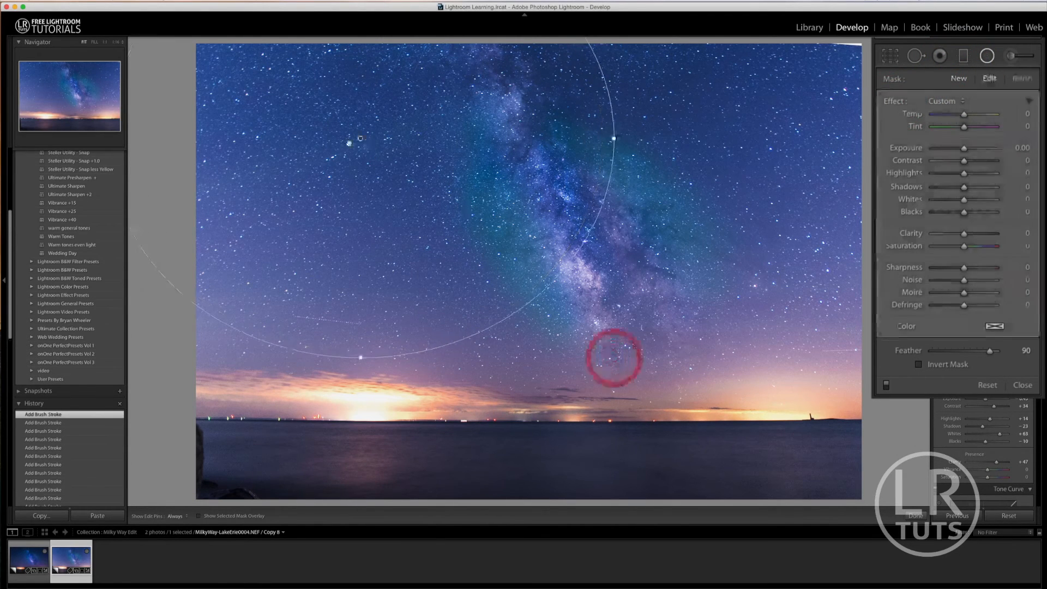
{"action": "left_click_drag", "start_coordinate": [360, 138], "coordinate": [510, 249]}
{"action": "mouse_move", "coordinate": [965, 150]}
{"action": "left_mouse_down"}
{"action": "mouse_move", "coordinate": [945, 147]}
{"action": "mouse_move", "coordinate": [955, 148]}
{"action": "left_mouse_up"}
Move and widen the radial ellipse so it spans most of the frame around the Milky Way, and close the Radial Filter
{"action": "left_click_drag", "start_coordinate": [524, 258], "coordinate": [552, 271]}
{"action": "left_click_drag", "start_coordinate": [537, 481], "coordinate": [538, 502]}
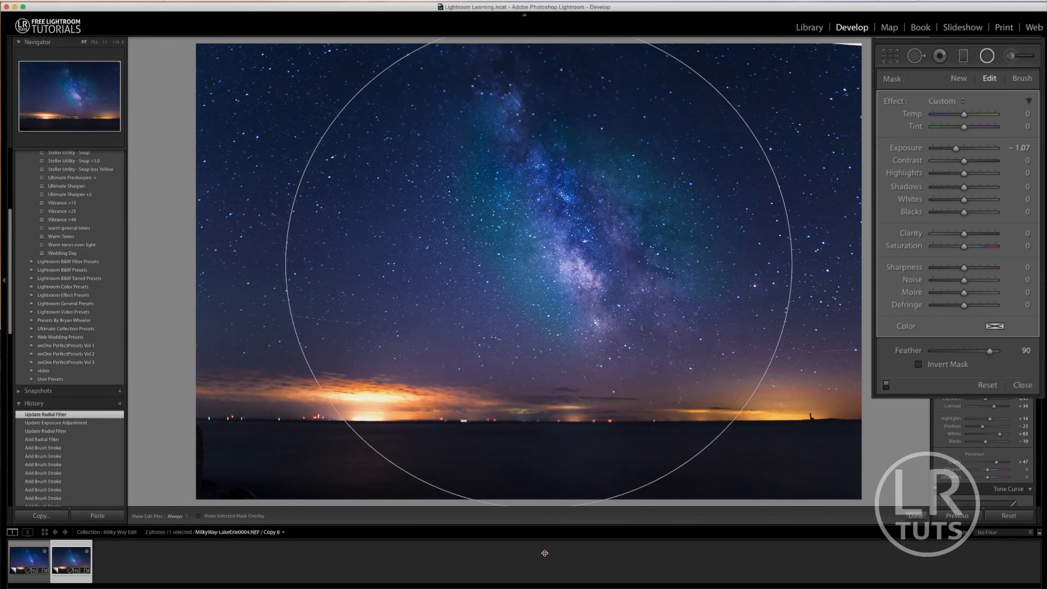
{"action": "left_click_drag", "start_coordinate": [284, 263], "coordinate": [213, 265]}
{"action": "left_click_drag", "start_coordinate": [538, 263], "coordinate": [541, 261]}
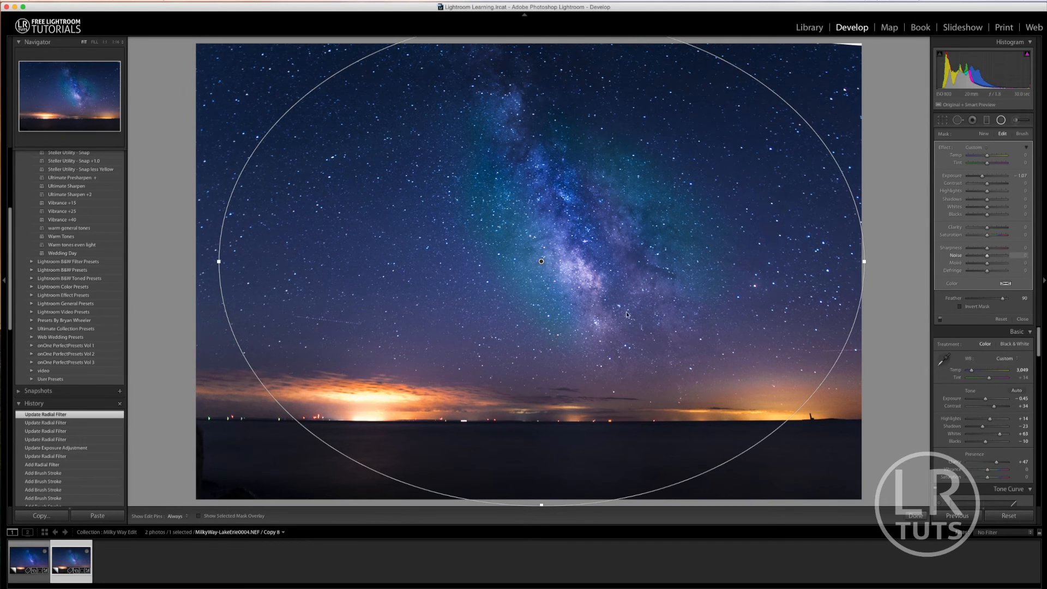
{"action": "left_click_drag", "start_coordinate": [540, 261], "coordinate": [543, 259]}
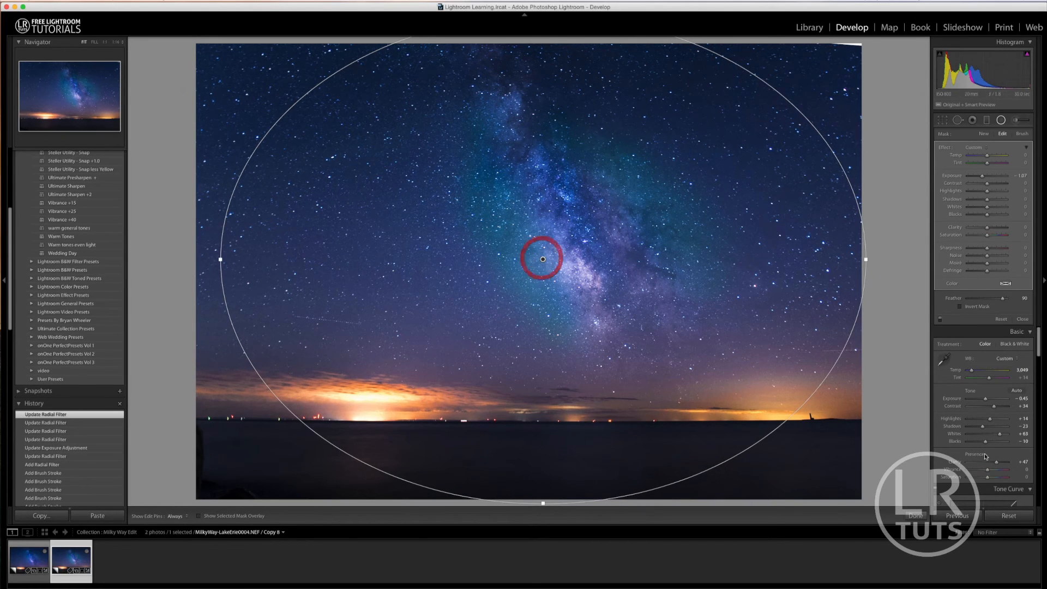
{"action": "left_click", "coordinate": [1023, 319]}
Set the HSL Saturation of Blue to +24 and Aqua to −12
{"action": "scroll", "coordinate": [988, 210], "scroll_direction": "down", "scroll_amount": 10}
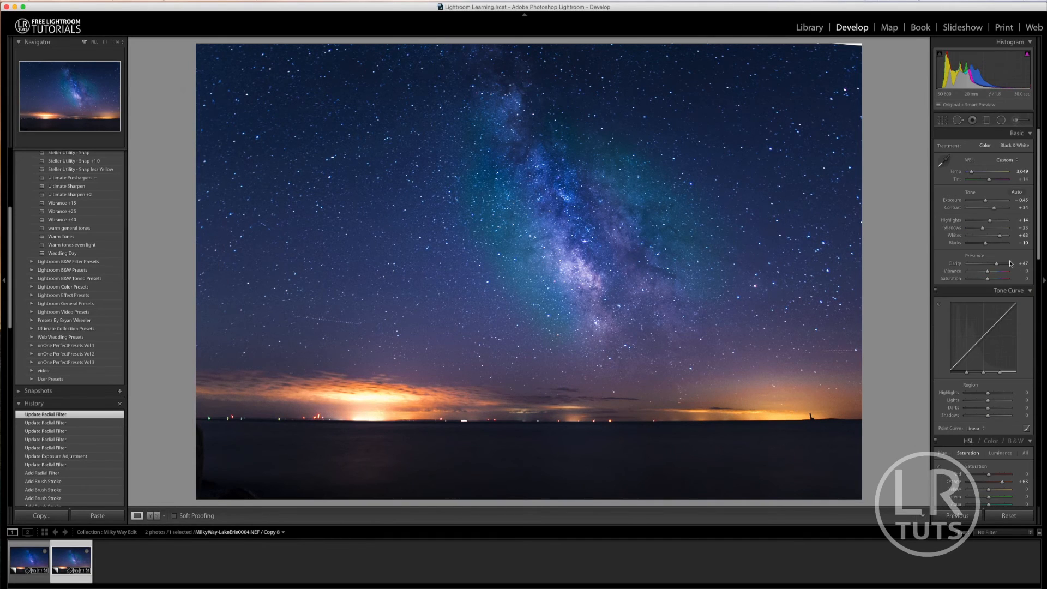
{"action": "scroll", "coordinate": [988, 210], "scroll_direction": "down", "scroll_amount": 3}
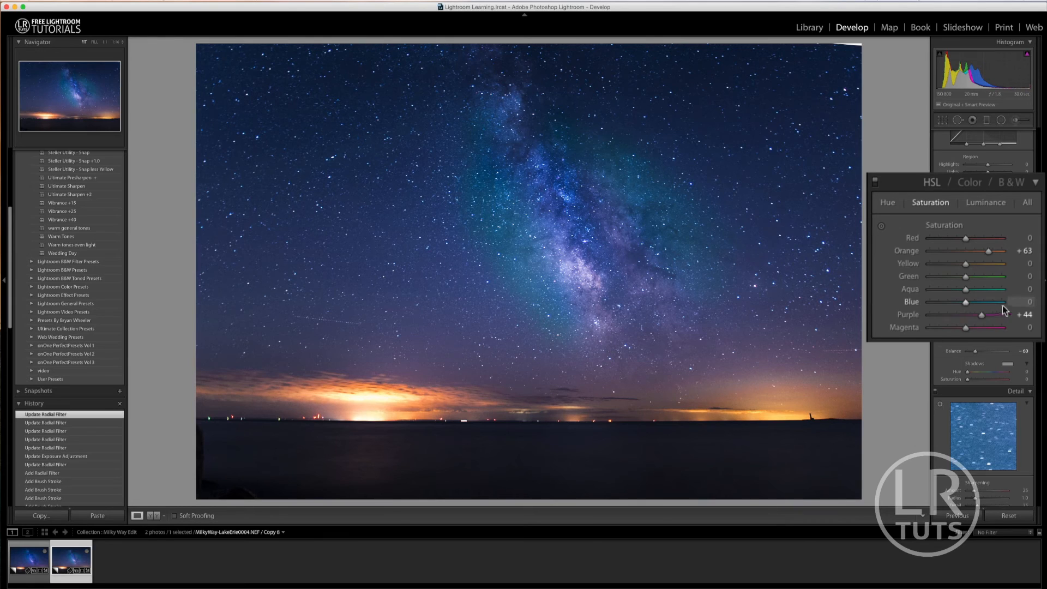
{"action": "left_click", "coordinate": [1024, 283]}
{"action": "type", "text": "24"}
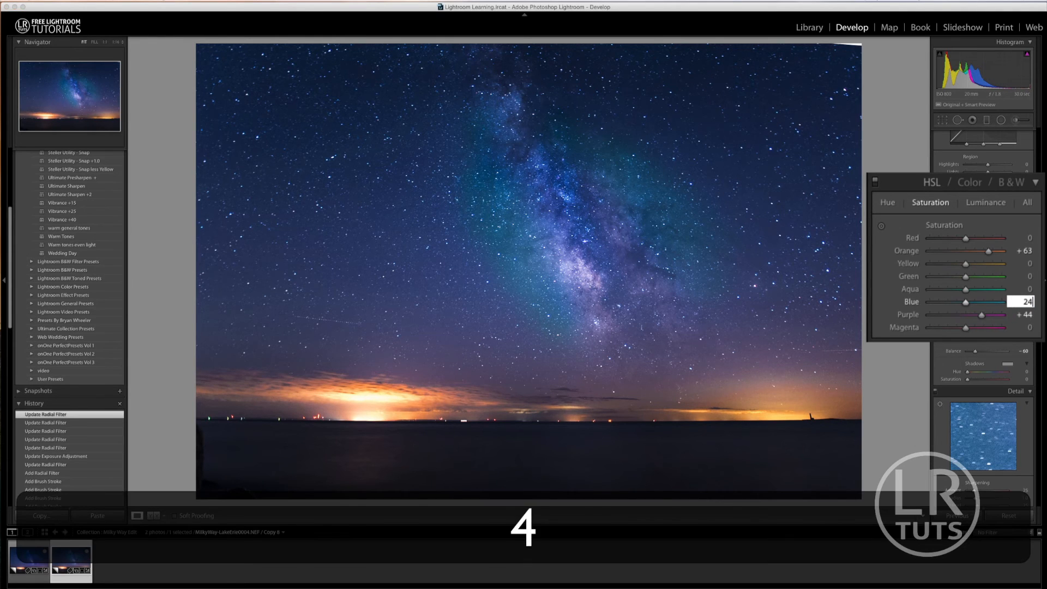
{"action": "key", "text": "Return"}
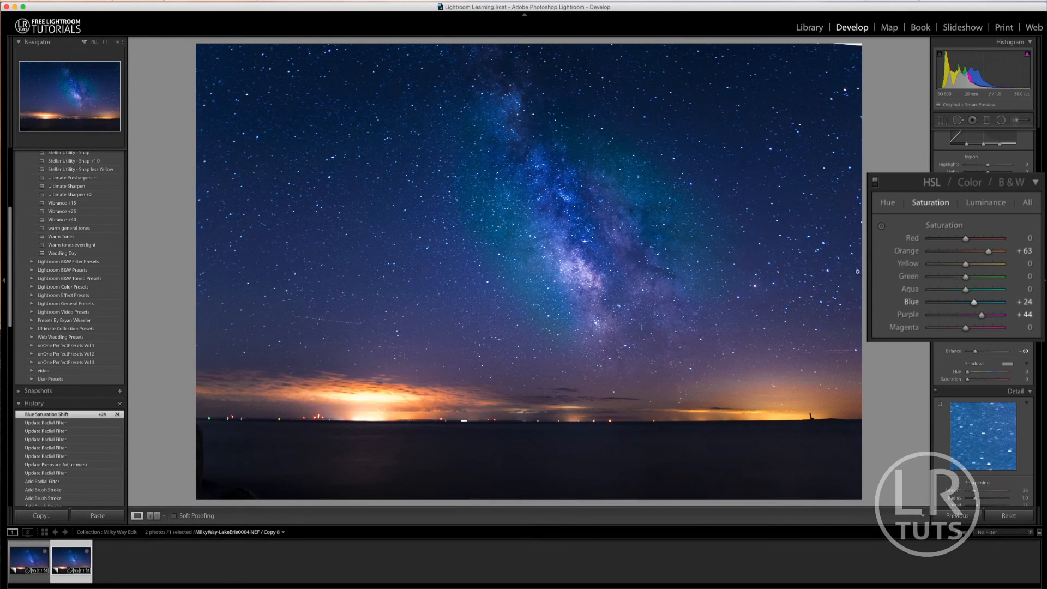
{"action": "left_click_drag", "start_coordinate": [966, 290], "coordinate": [961, 290]}
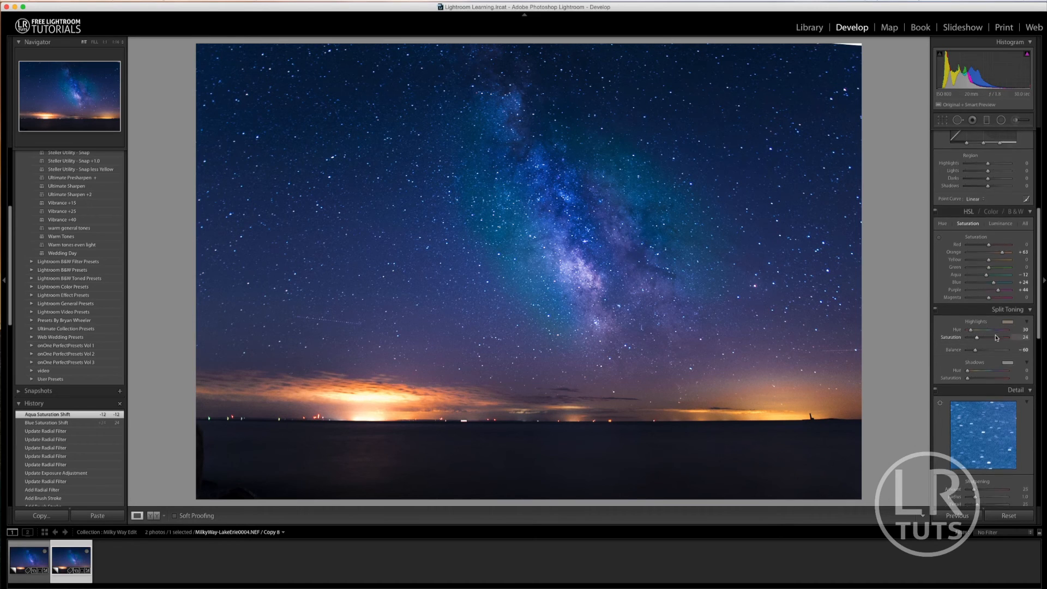
Set the Sharpening to Amount 54, Radius 0.9 and Detail 57
{"action": "scroll", "coordinate": [998, 305], "scroll_direction": "down", "scroll_amount": 5}
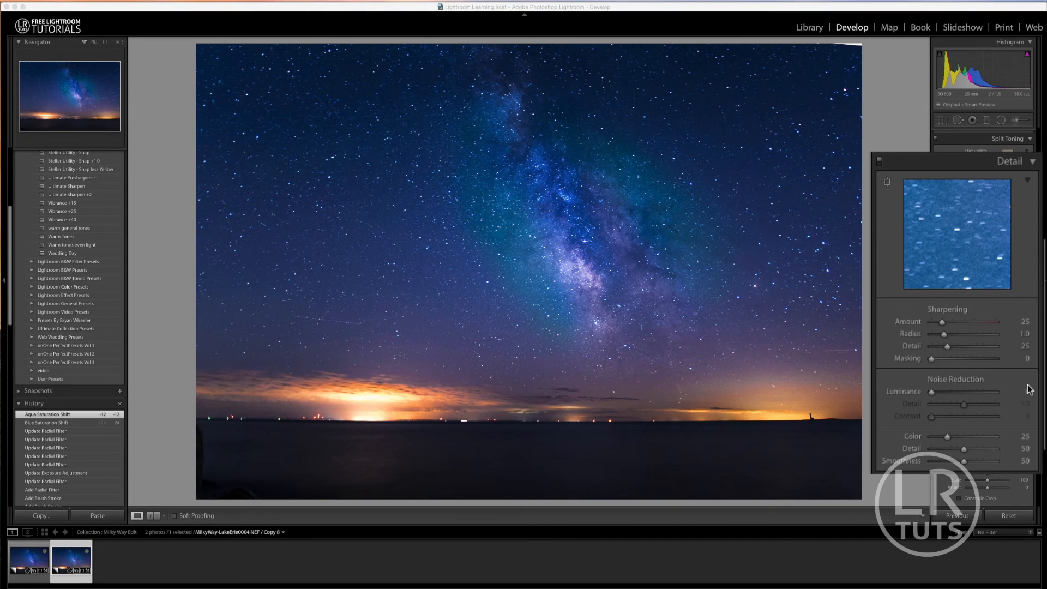
{"action": "left_click", "coordinate": [1023, 322]}
{"action": "type", "text": "54"}
{"action": "key", "text": "Tab"}
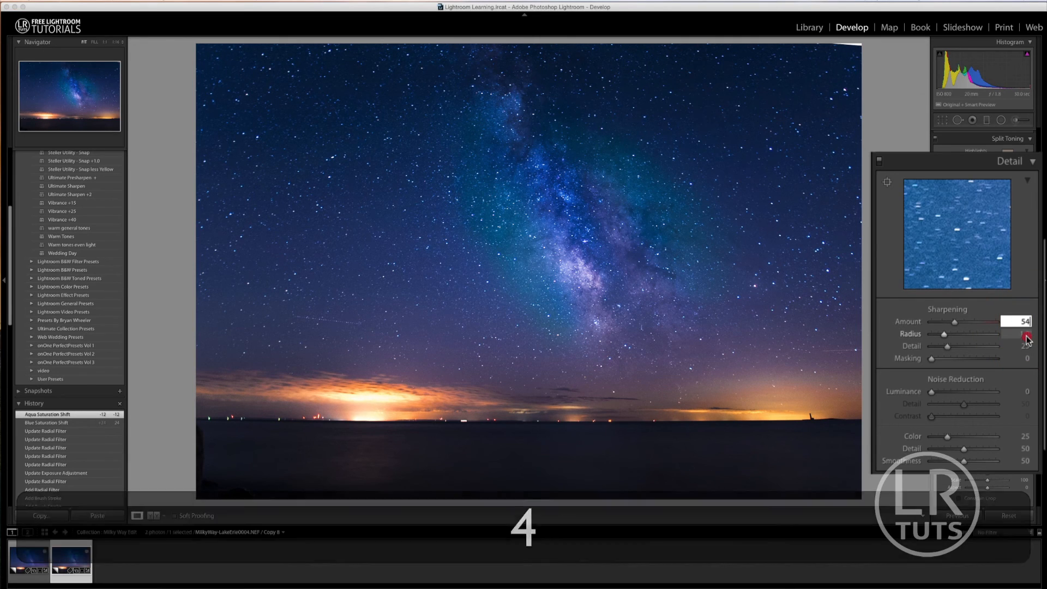
{"action": "type", "text": "0.9"}
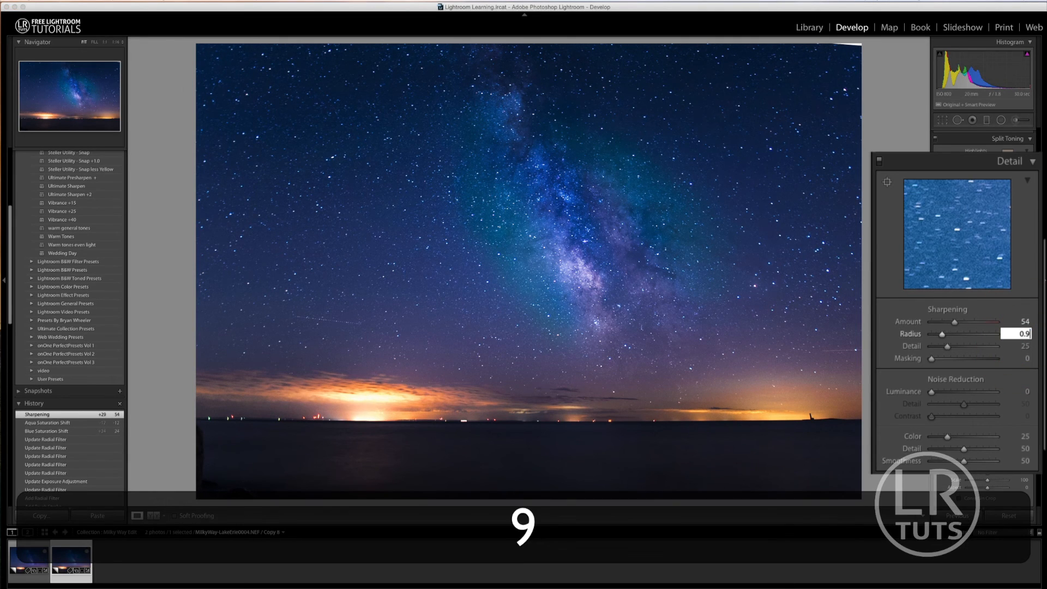
{"action": "left_click", "coordinate": [1022, 347]}
{"action": "type", "text": "5"}
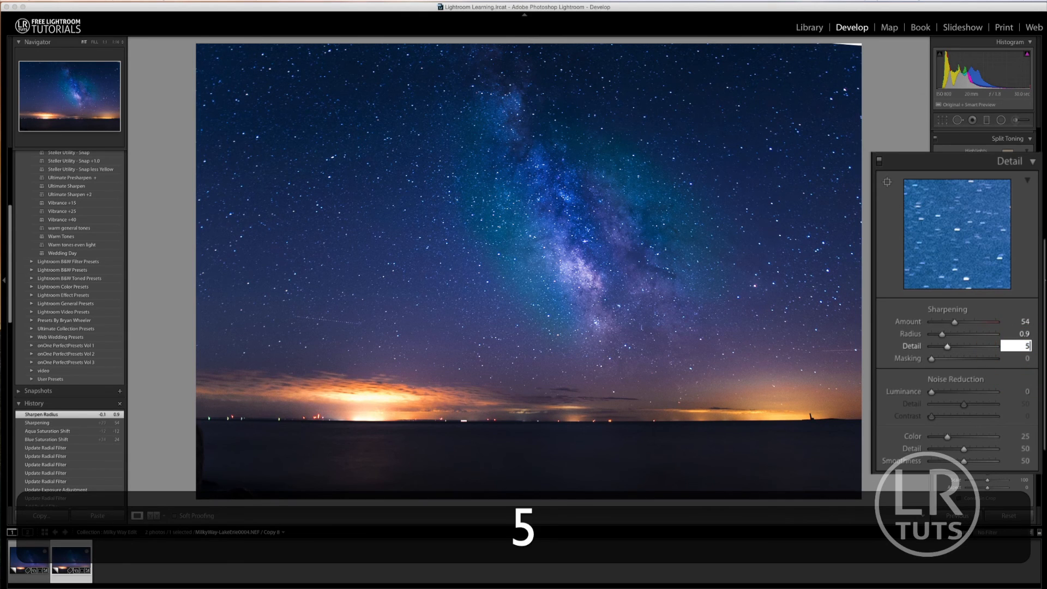
{"action": "type", "text": "7"}
{"action": "key", "text": "Return"}
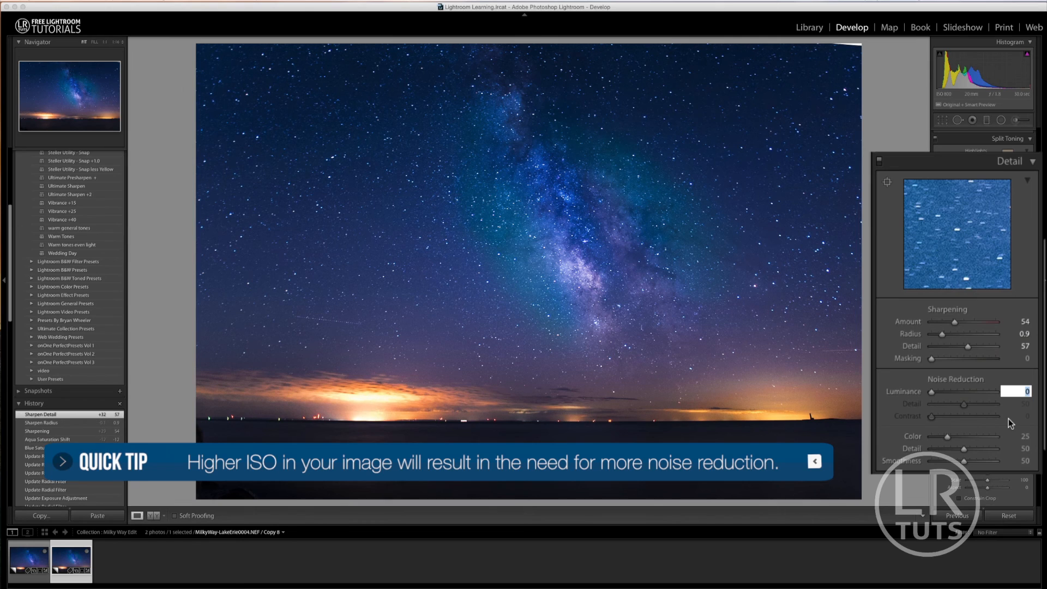
Set the Luminance noise reduction to 62 and toggle the Detail adjustments to compare the photo with and without them
{"action": "type", "text": "62"}
{"action": "key", "text": "Return"}
{"action": "left_click", "coordinate": [879, 161]}
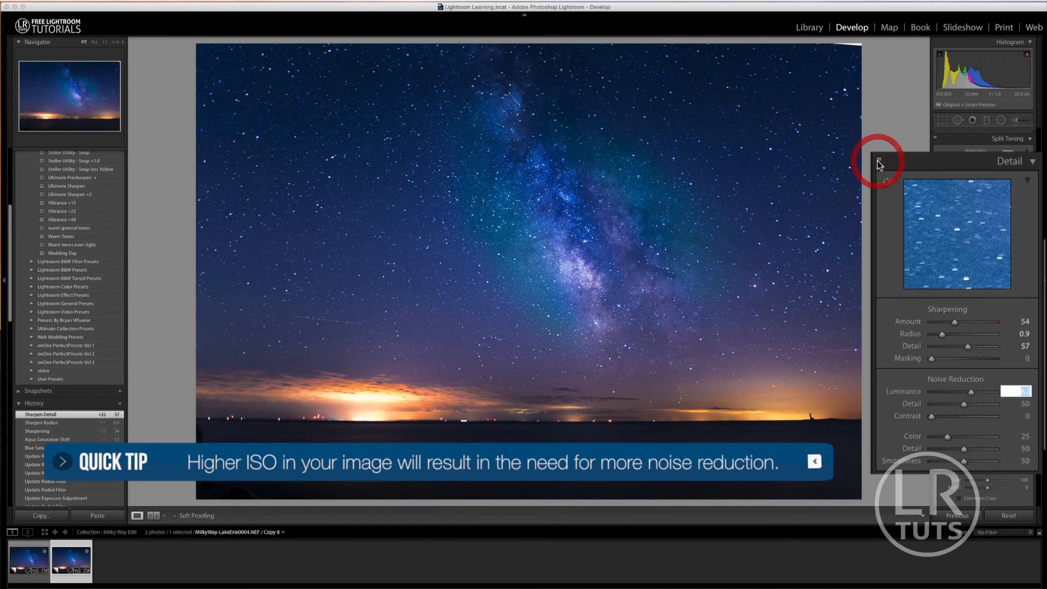